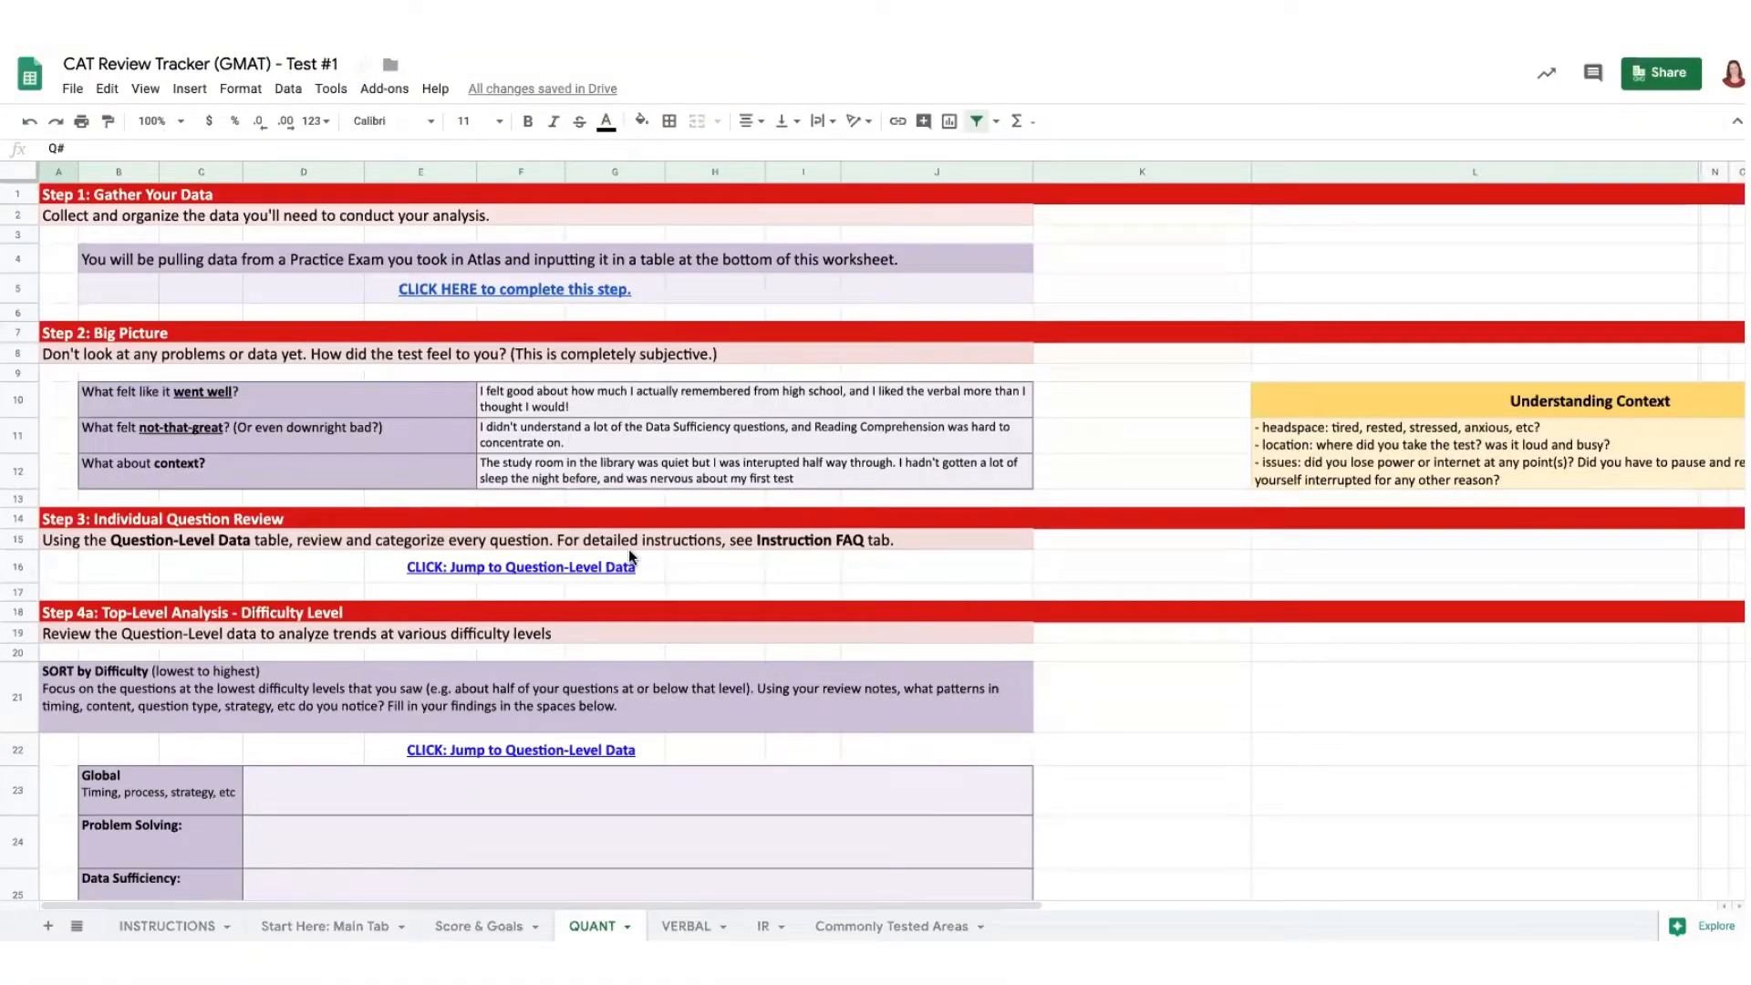
scroll(628, 548, "down", 15)
scroll(628, 549, "down", 5)
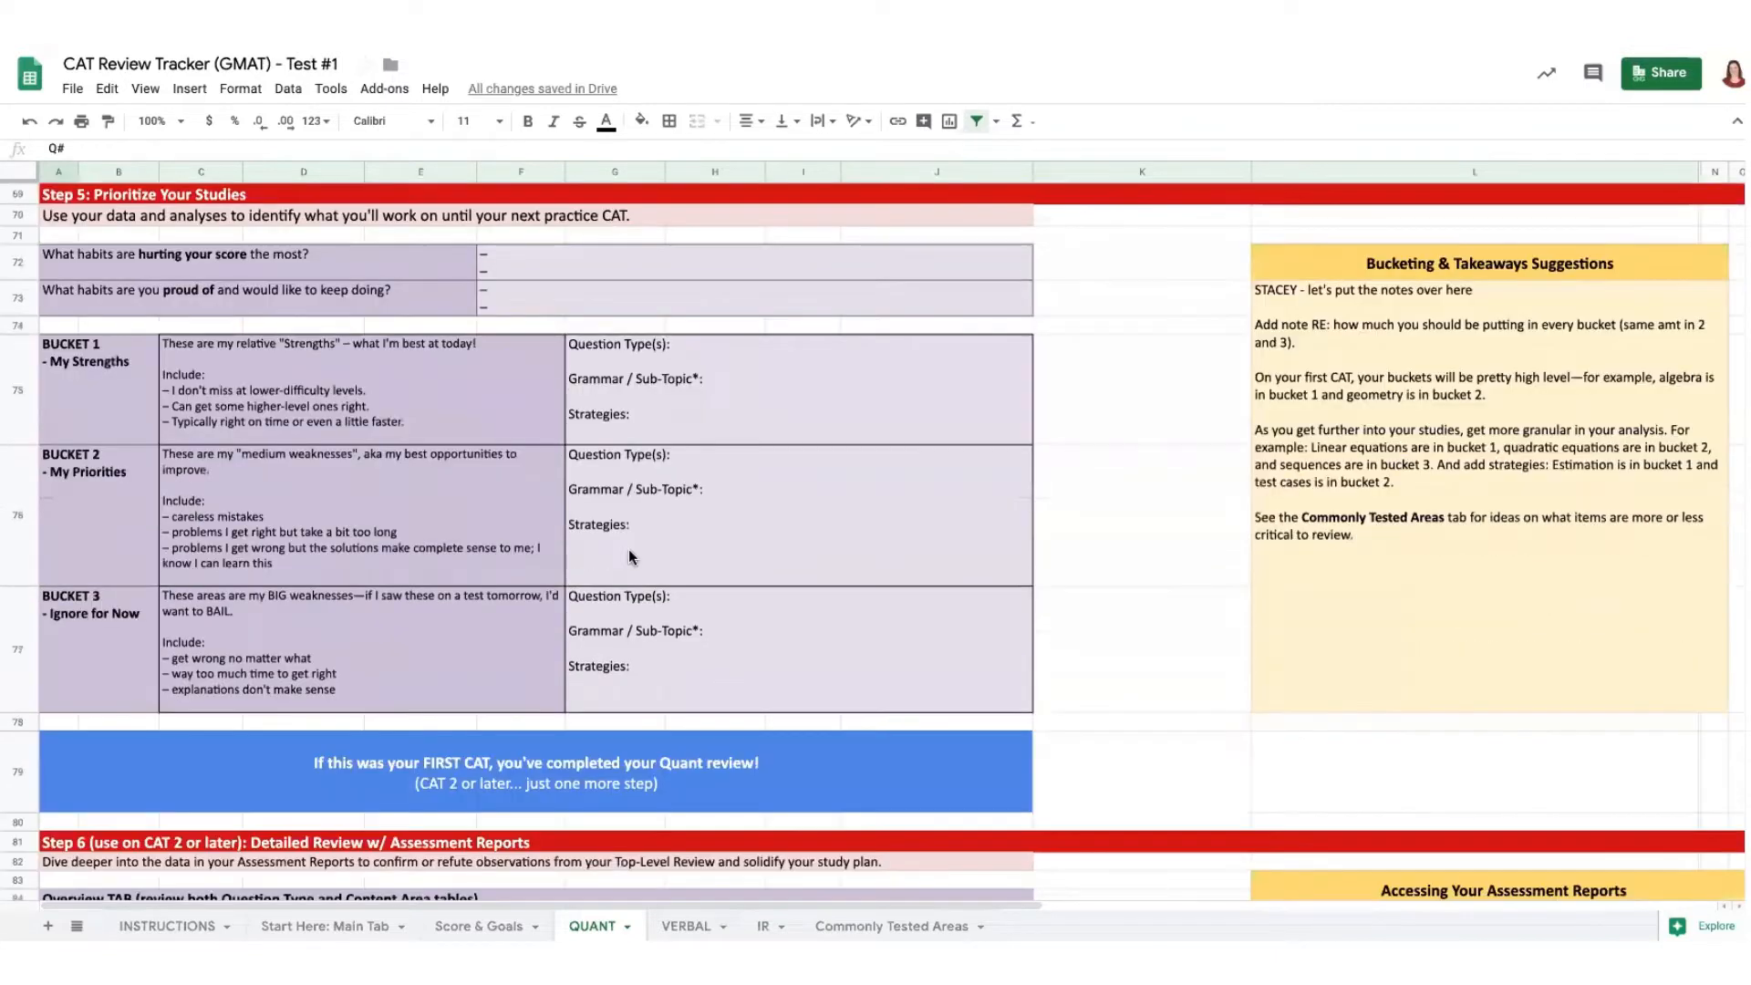
scroll(628, 548, "down", 5)
scroll(628, 549, "down", 5)
scroll(628, 548, "down", 4)
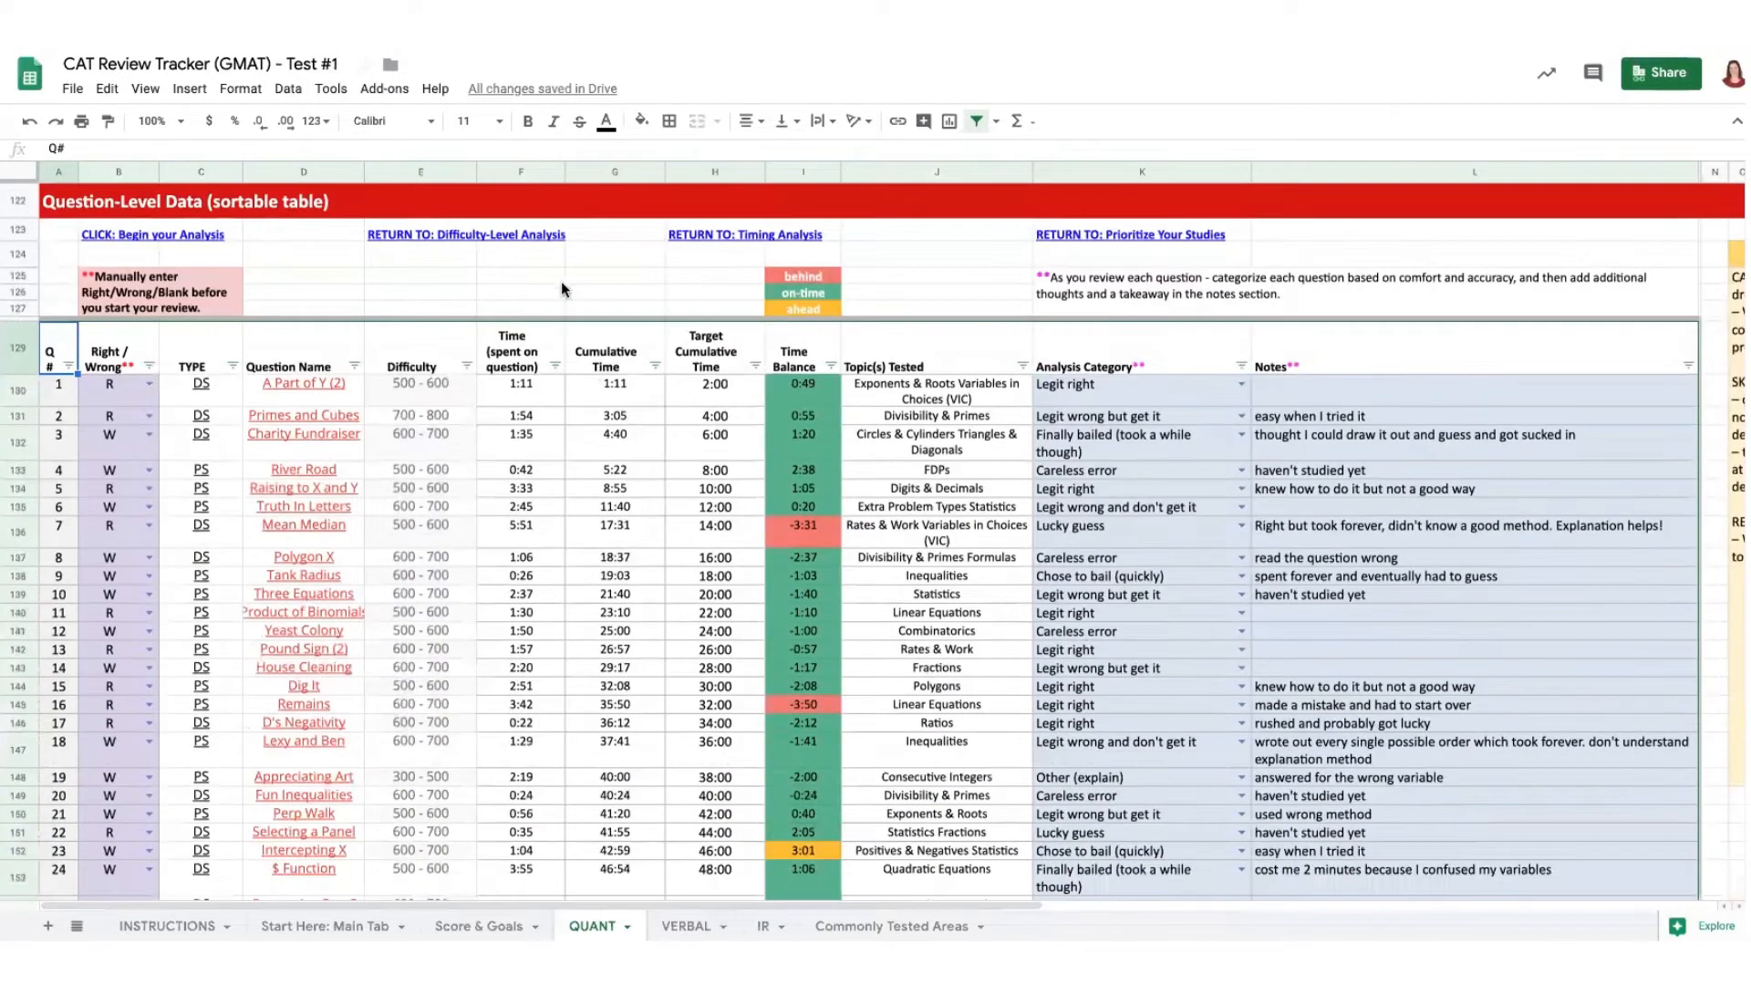
- Sort the Question-Level Data table by Difficulty A → Z and reach question 19's category choices
left_click(467, 365)
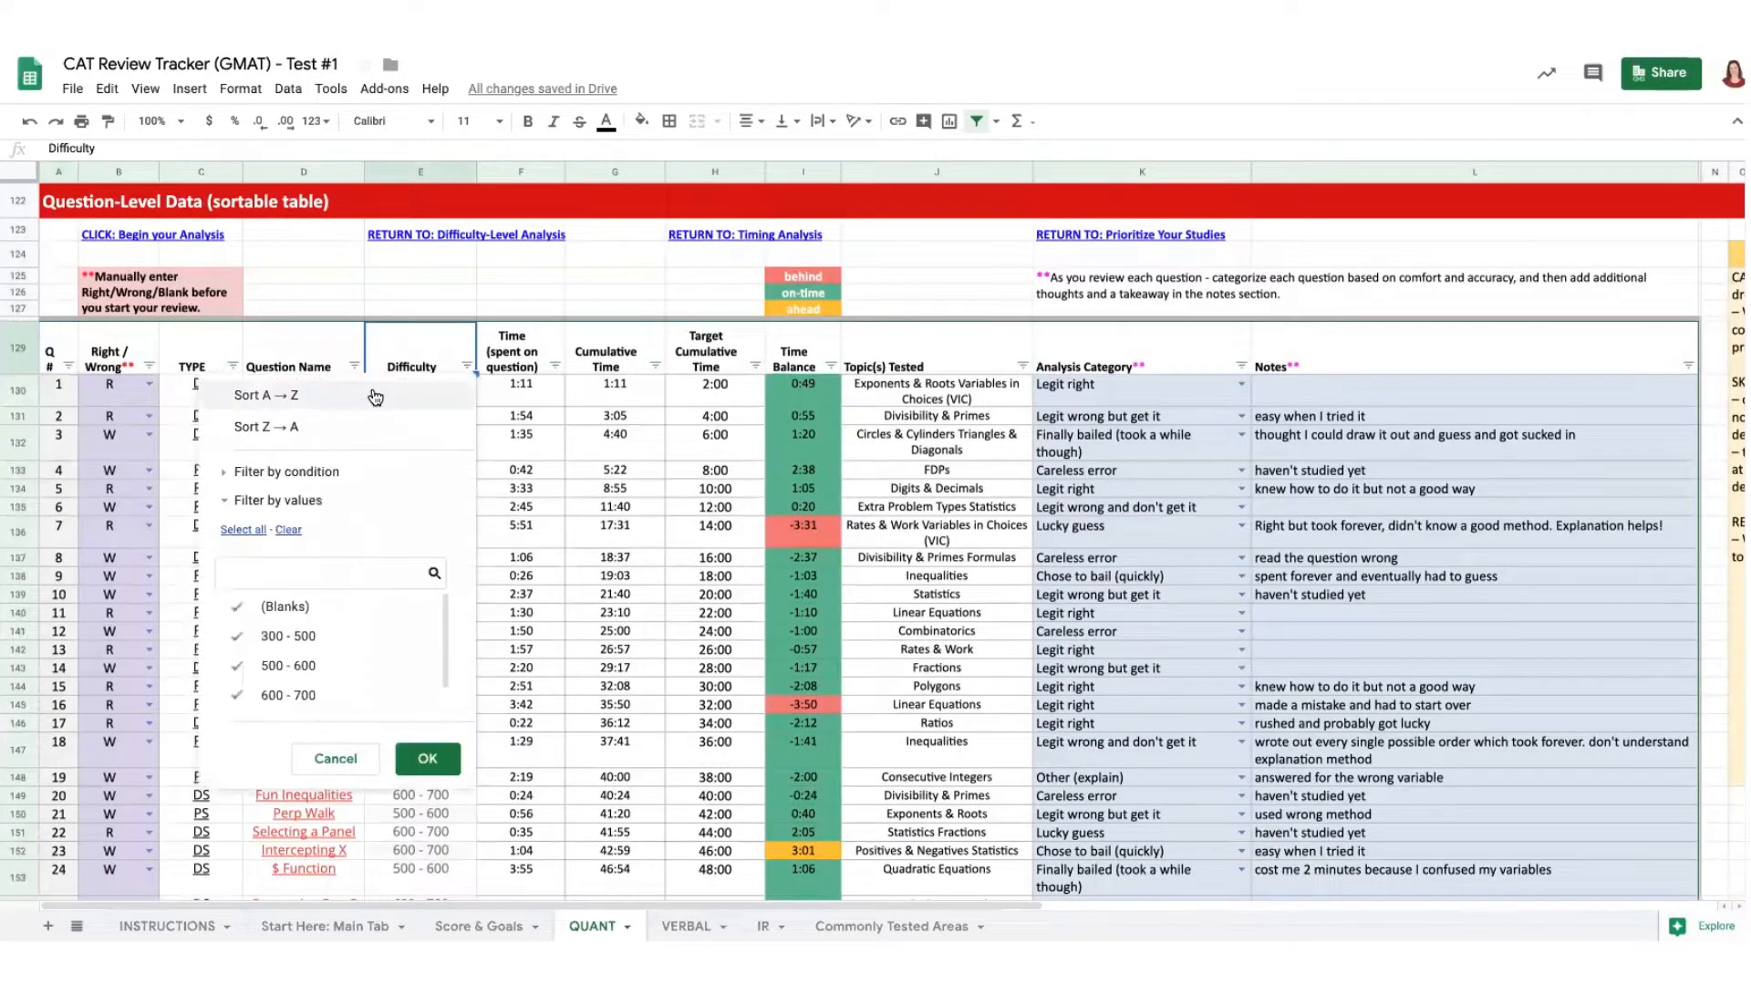
left_click(408, 392)
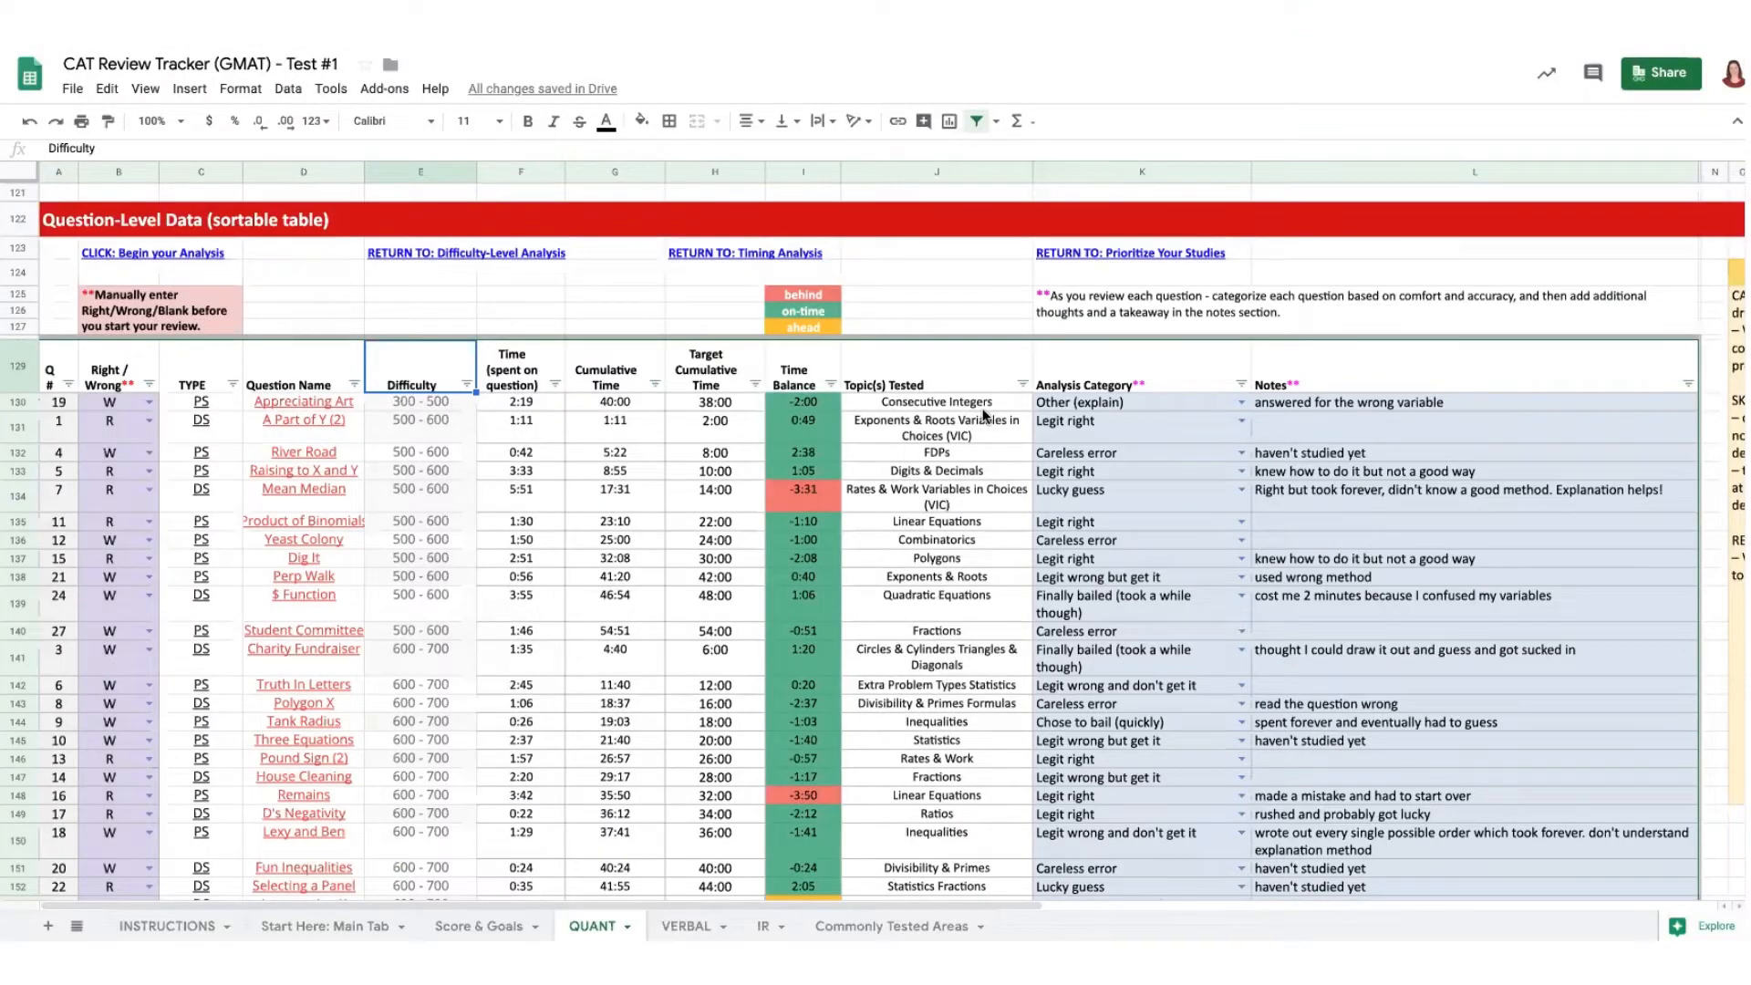
left_click(1241, 404)
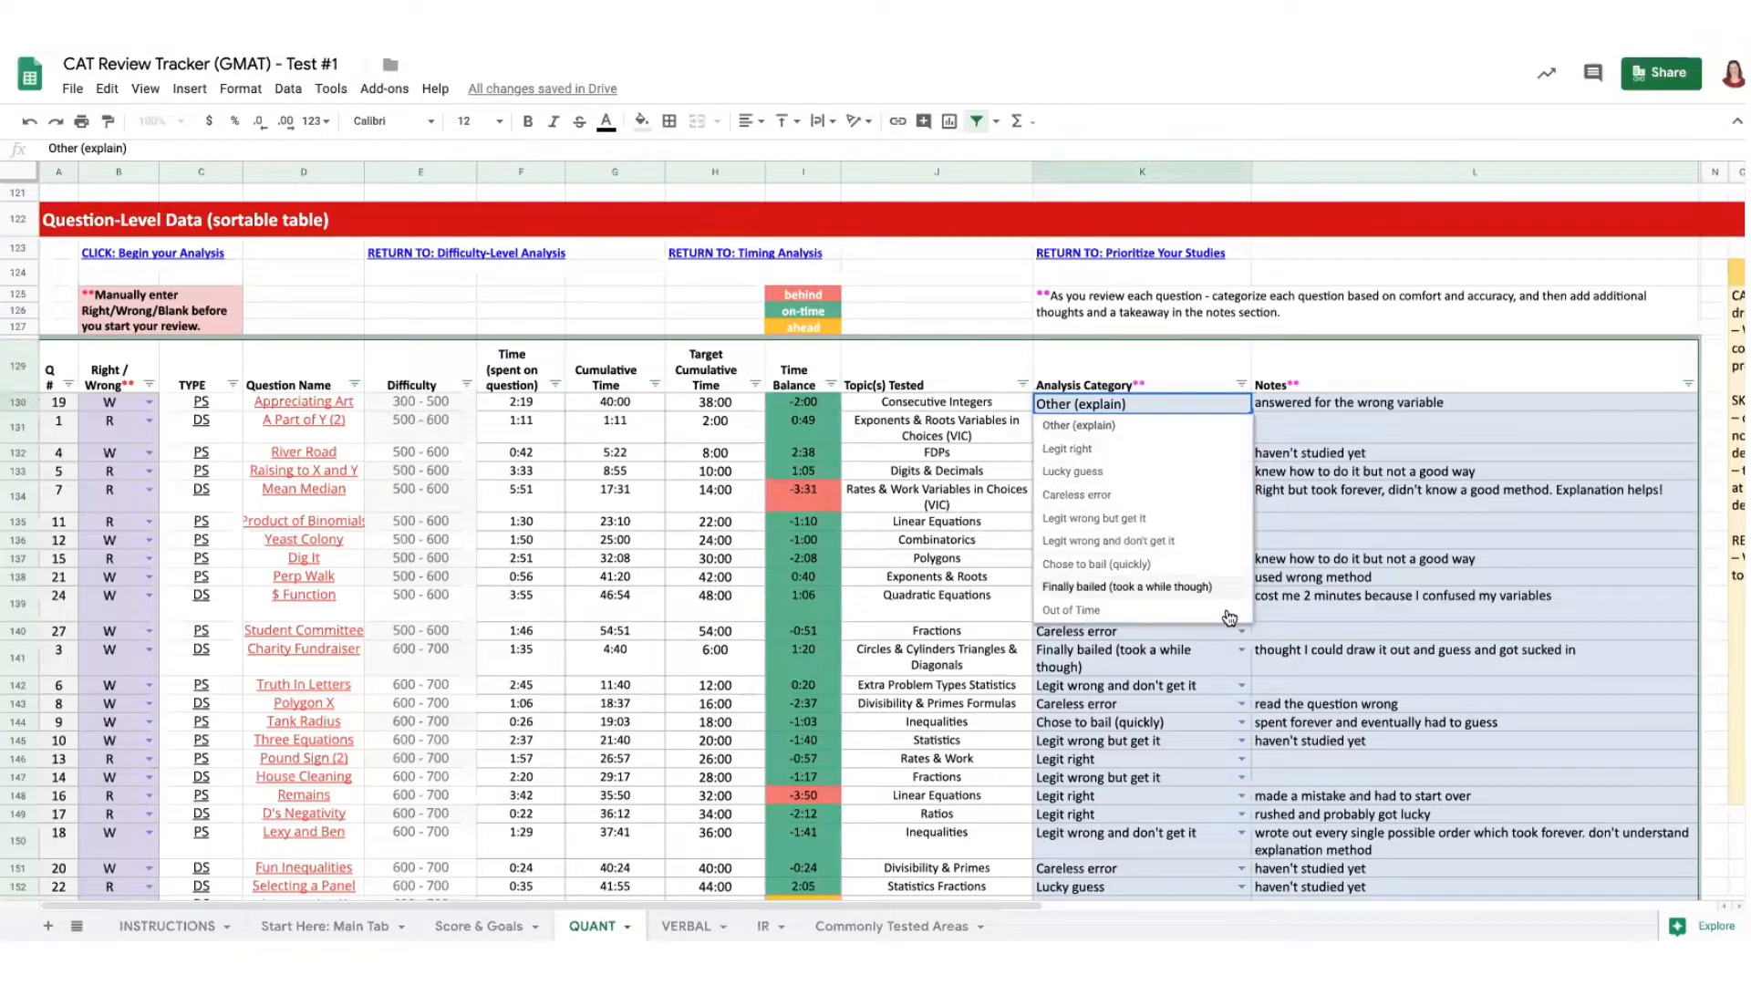
key("Escape")
left_click(1293, 453)
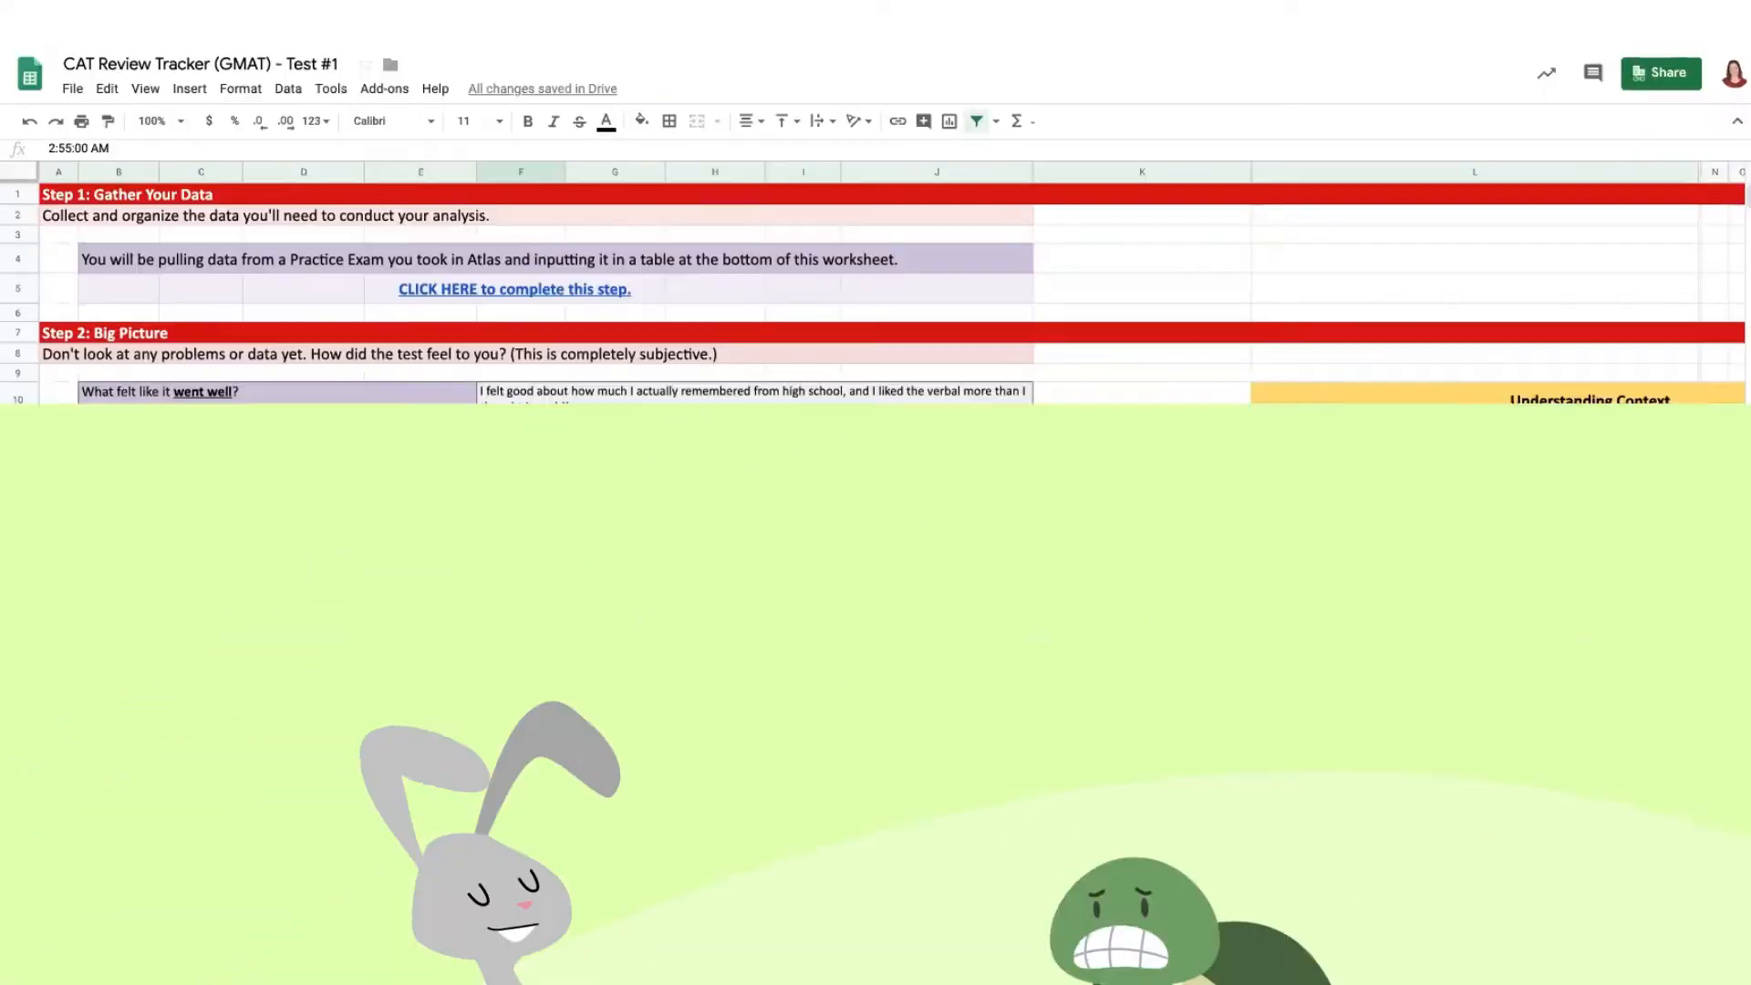
scroll(787, 668, "down", 5)
scroll(787, 668, "down", 5)
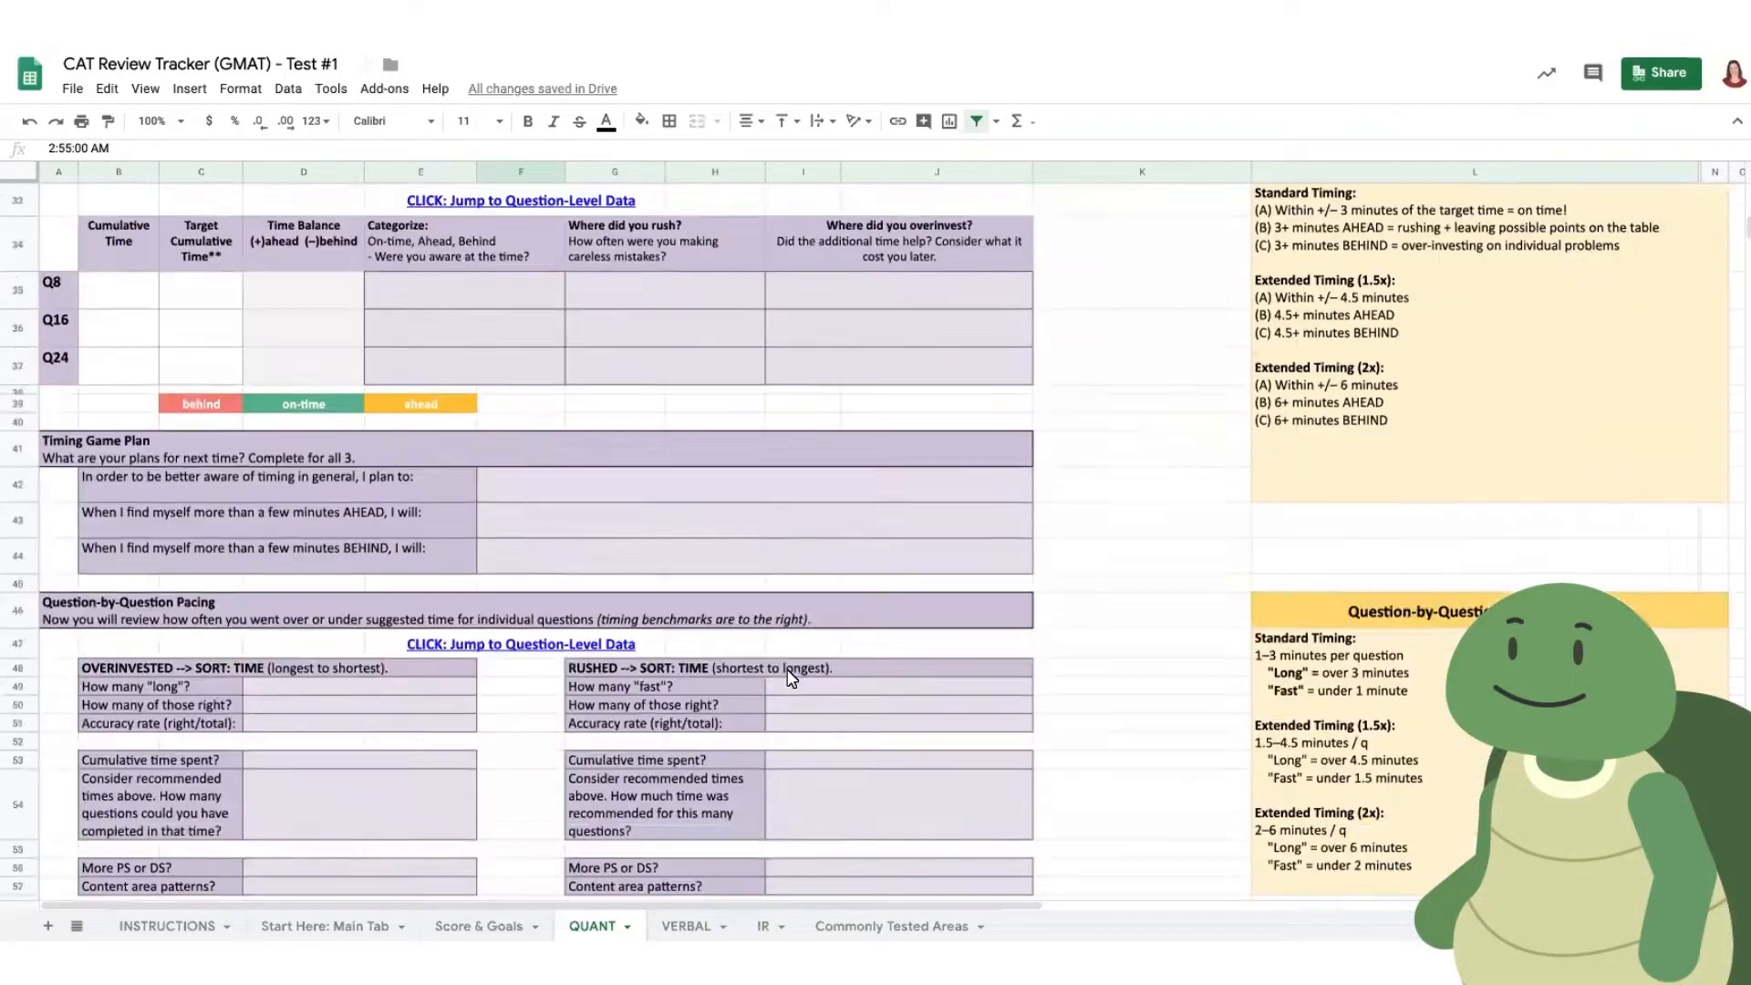
scroll(786, 668, "down", 5)
scroll(787, 668, "down", 4)
scroll(786, 669, "down", 5)
scroll(786, 669, "down", 5)
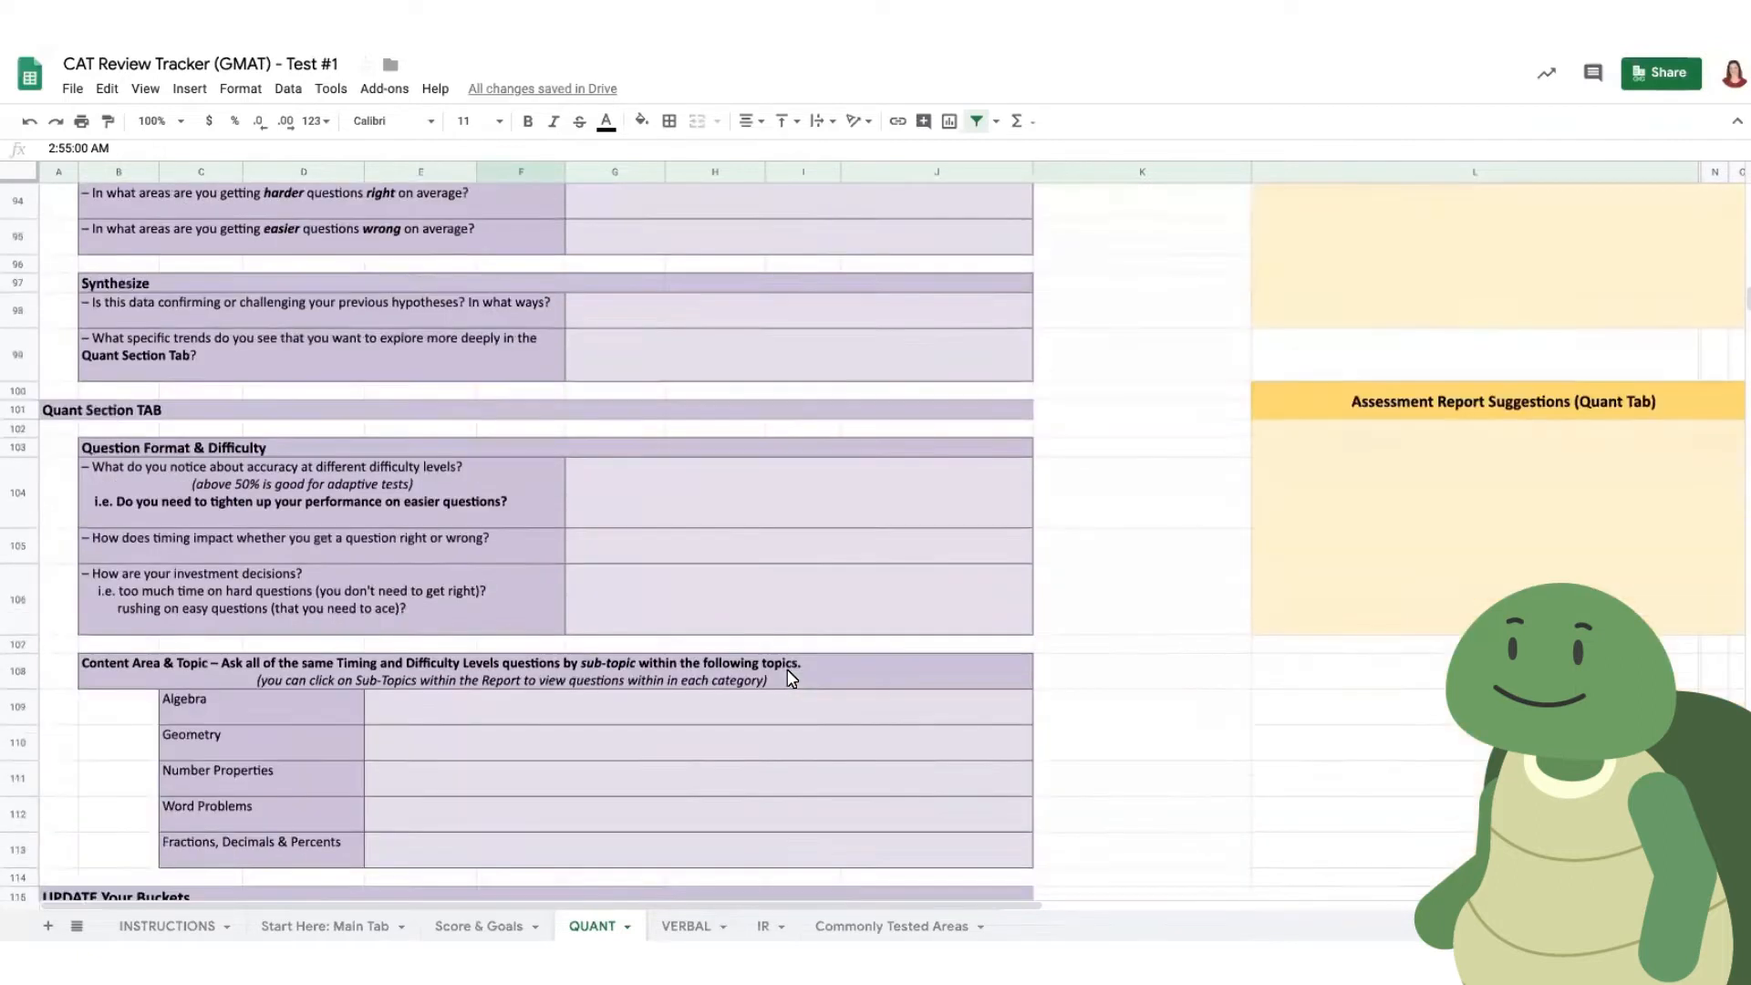
scroll(787, 670, "down", 5)
scroll(787, 668, "down", 4)
scroll(787, 669, "down", 1)
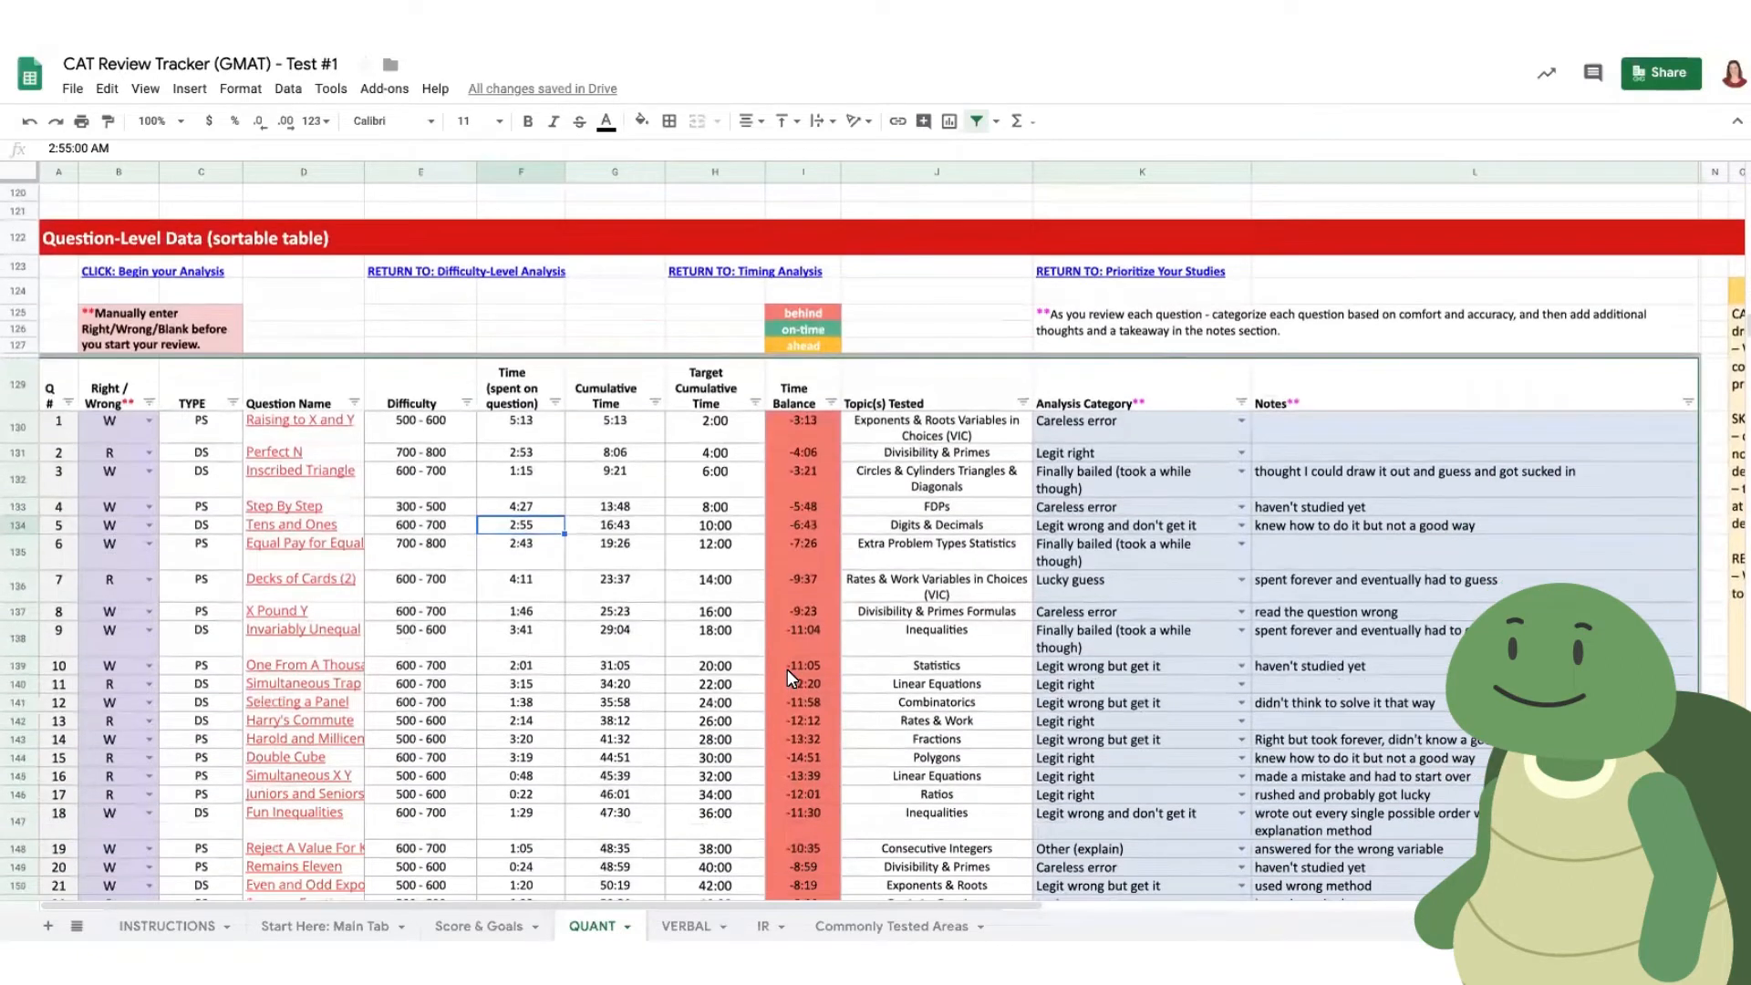
scroll(787, 668, "down", 1)
scroll(786, 669, "down", 1)
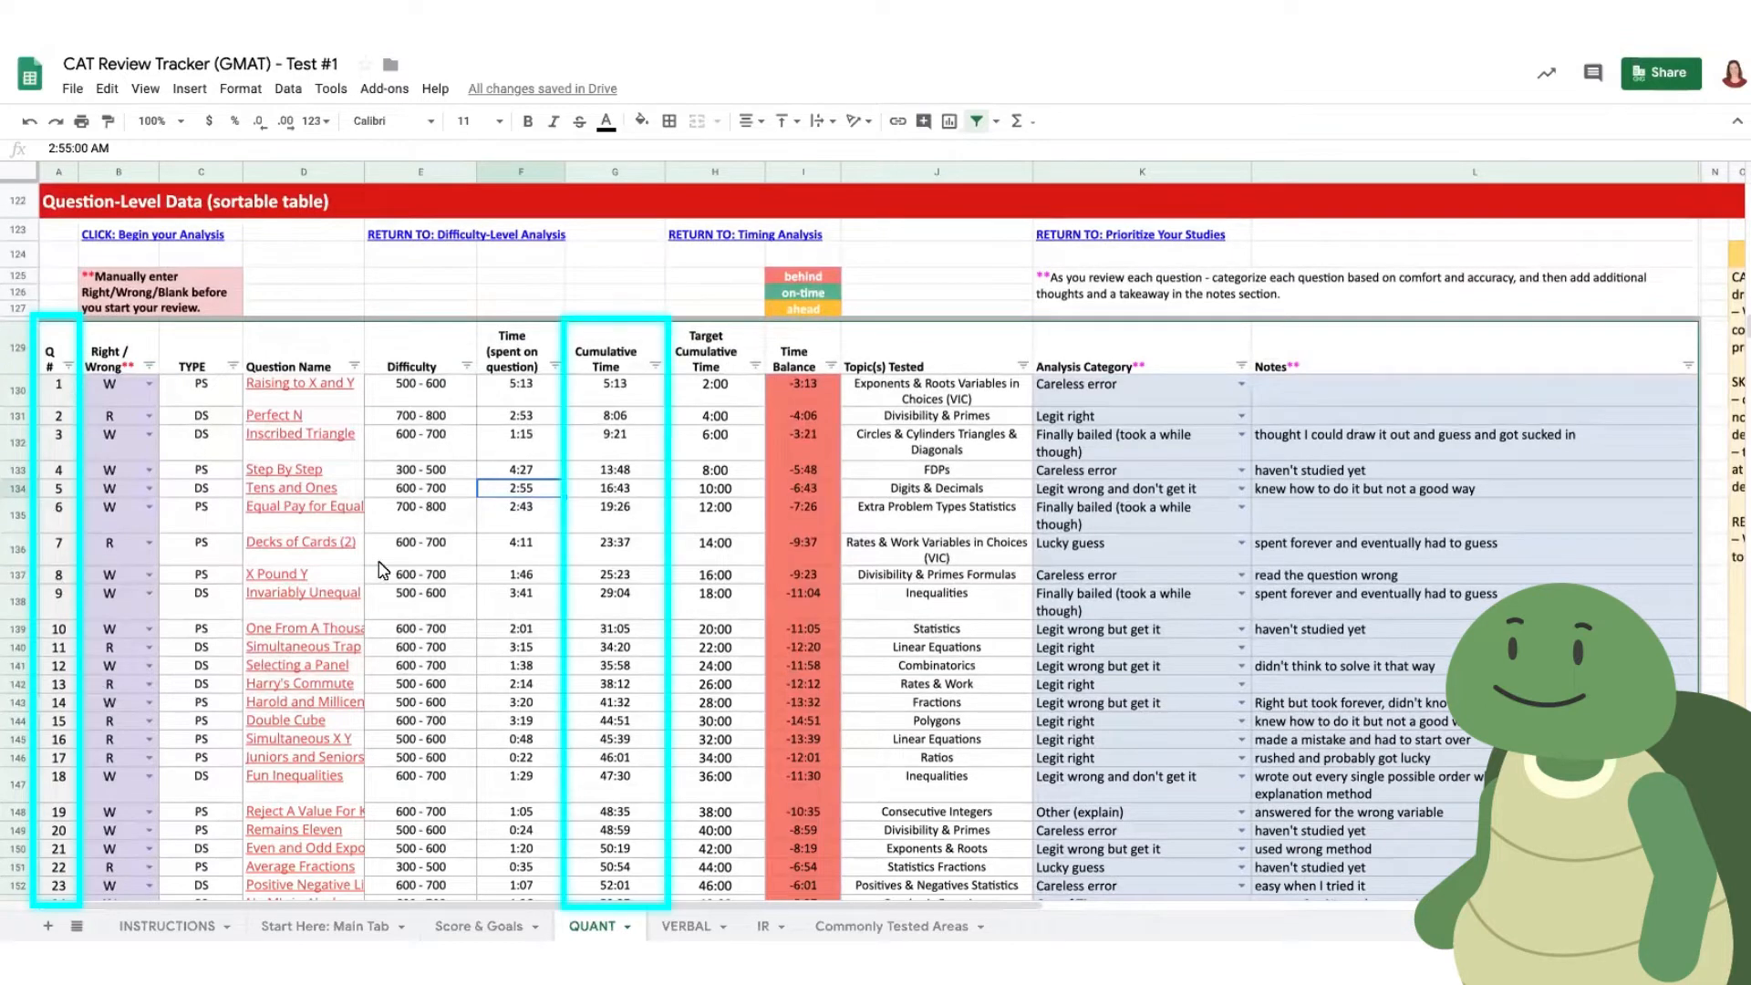
left_click(614, 415)
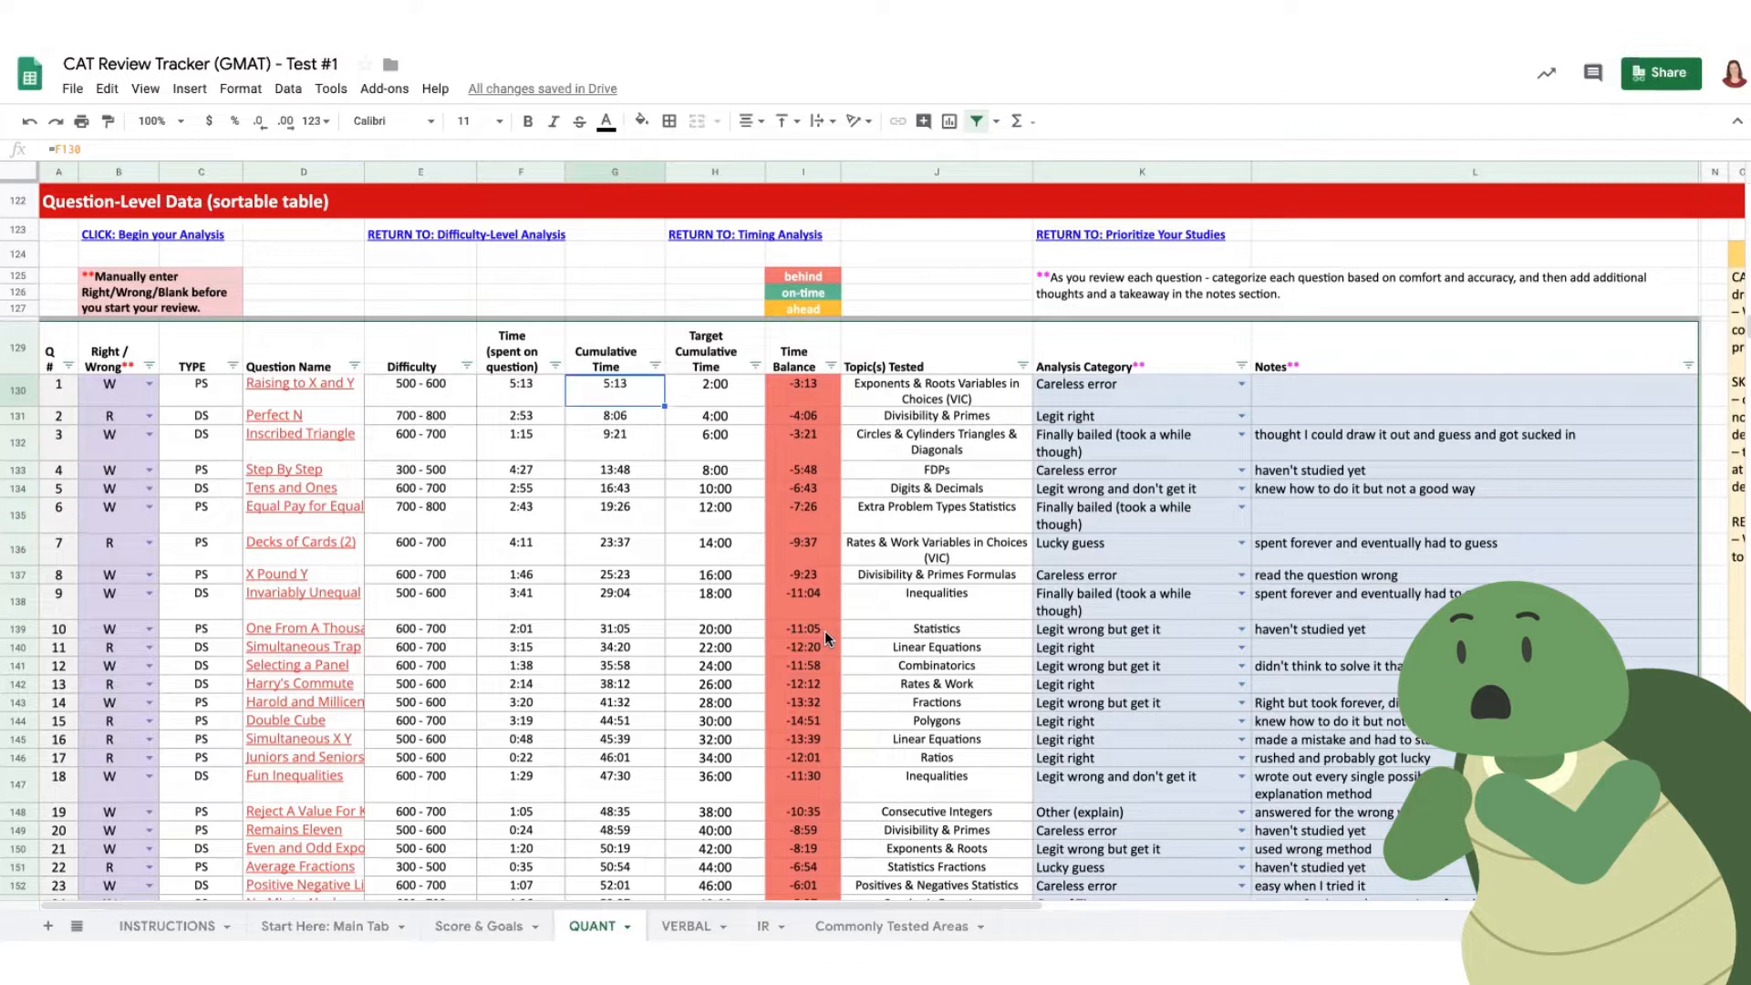
scroll(825, 630, "down", 5)
scroll(825, 631, "down", 2)
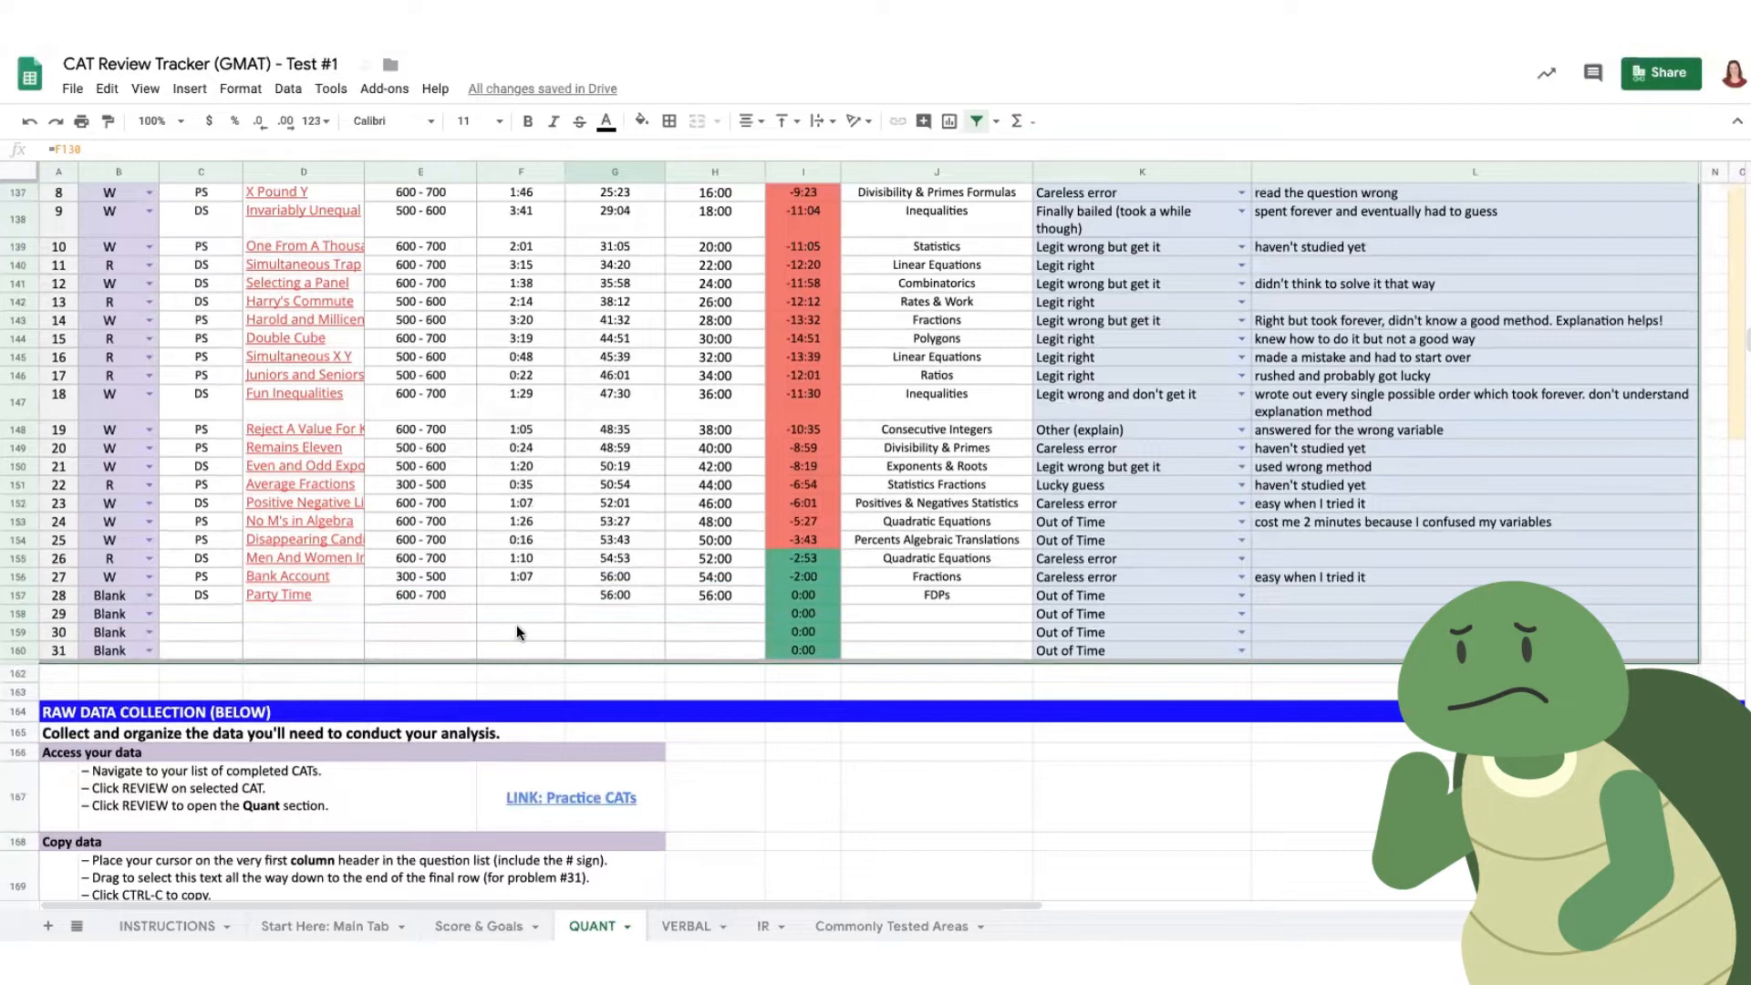
scroll(516, 625, "up", 5)
scroll(516, 625, "up", 3)
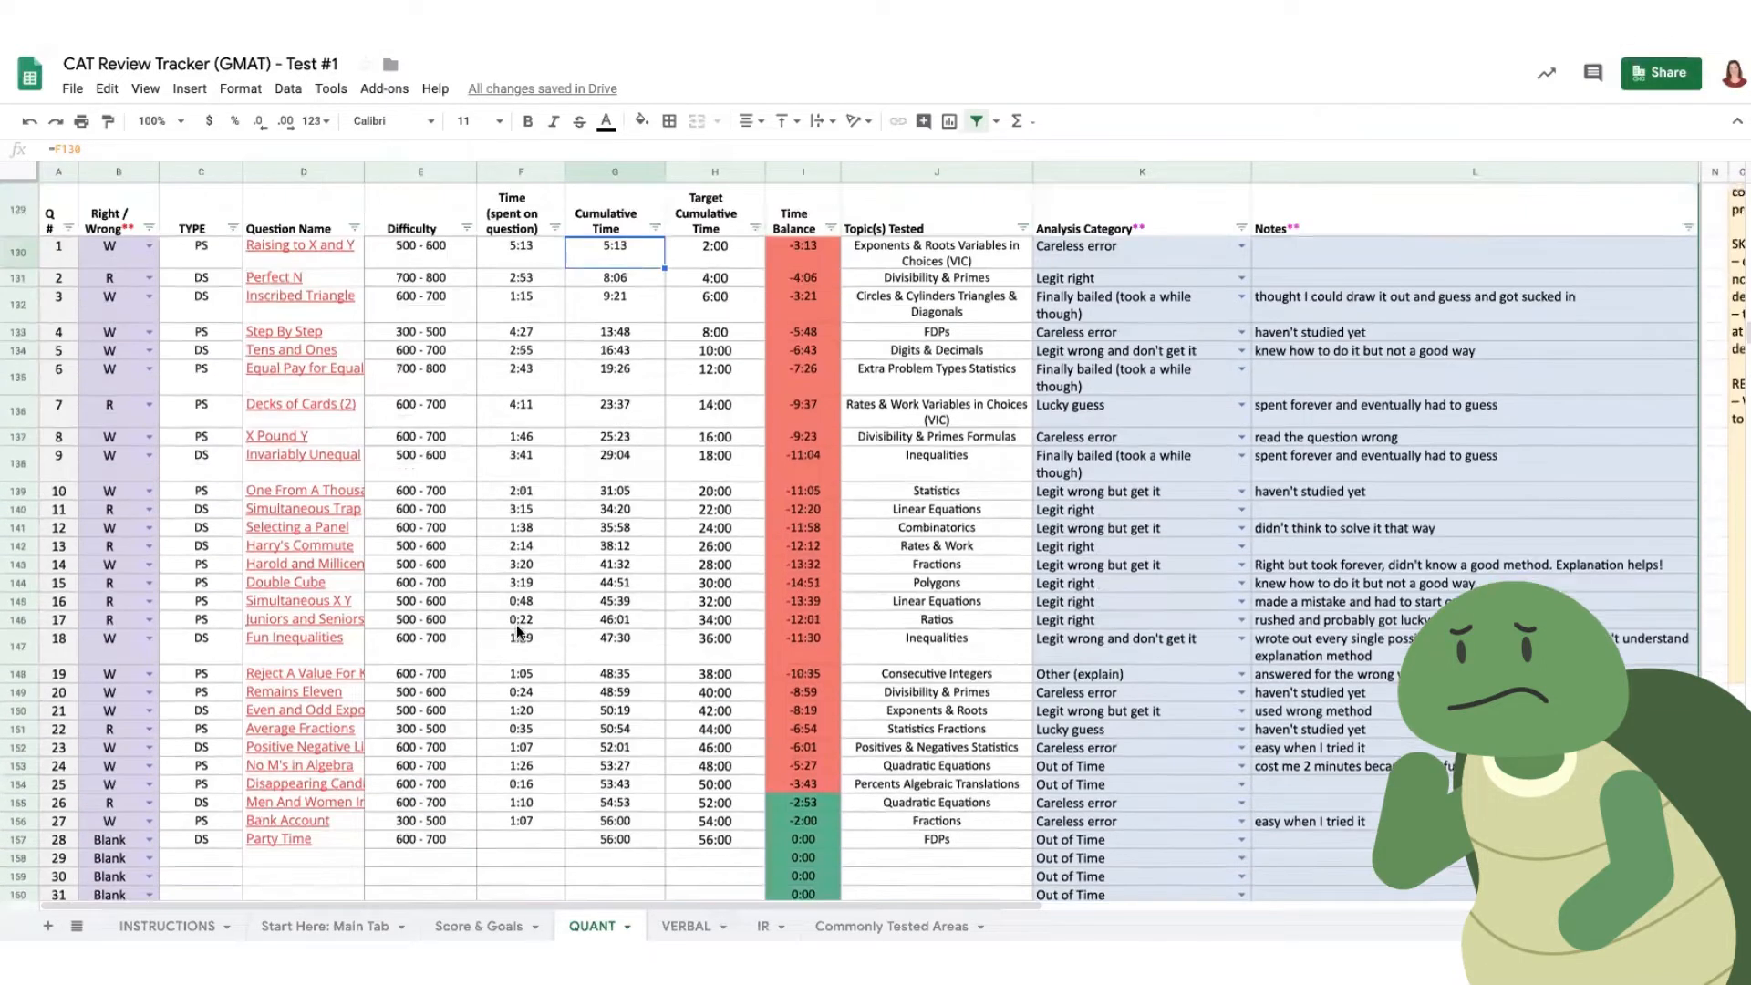
scroll(520, 631, "up", 3)
scroll(521, 630, "up", 2)
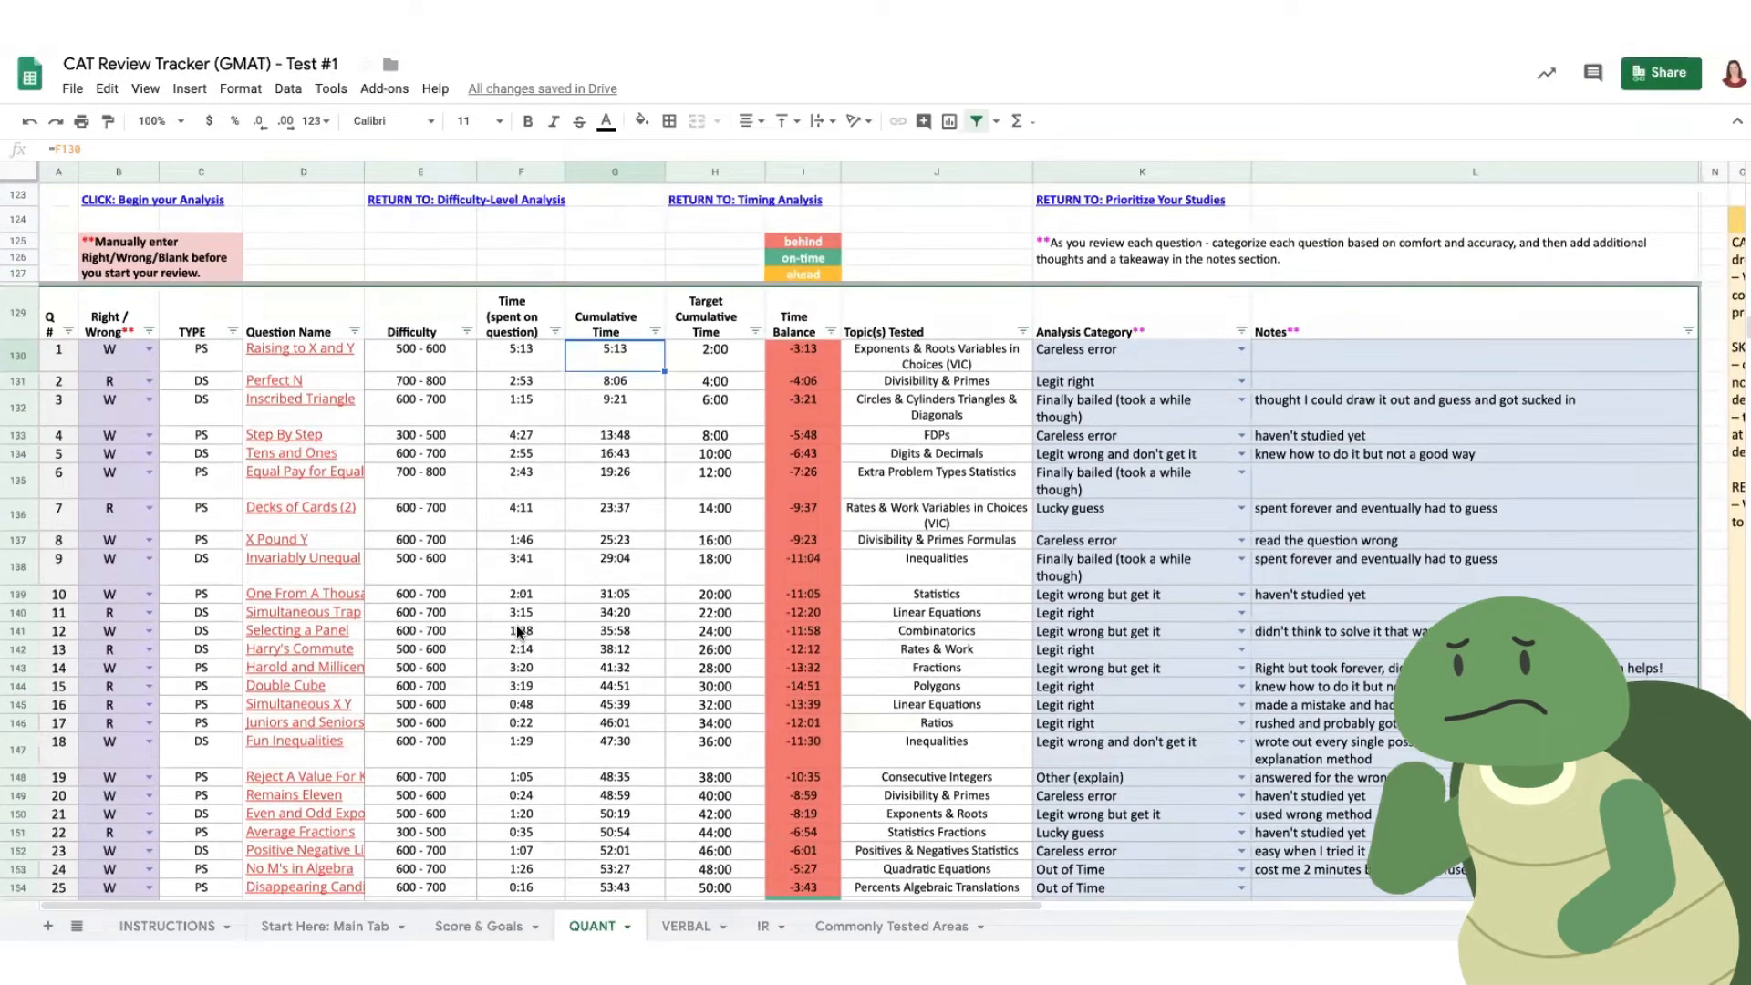
scroll(521, 631, "down", 1)
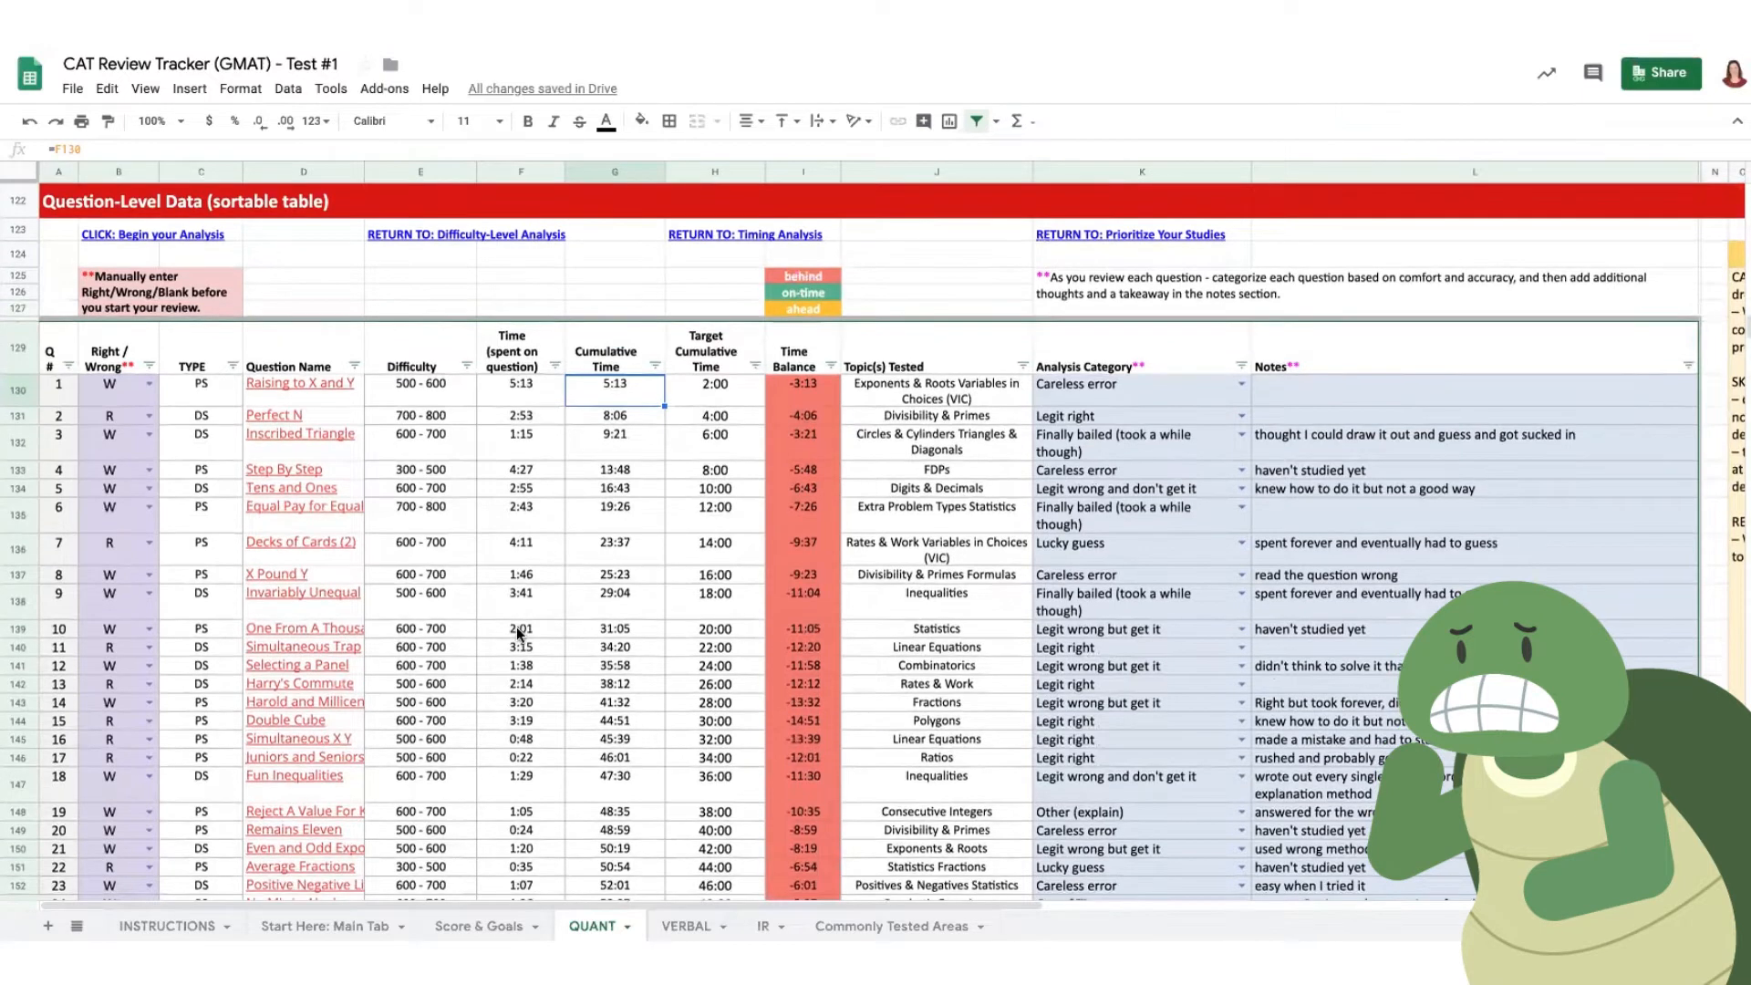
- Sort the question table by Time spent on question, Z → A (longest first)
left_click(93, 209)
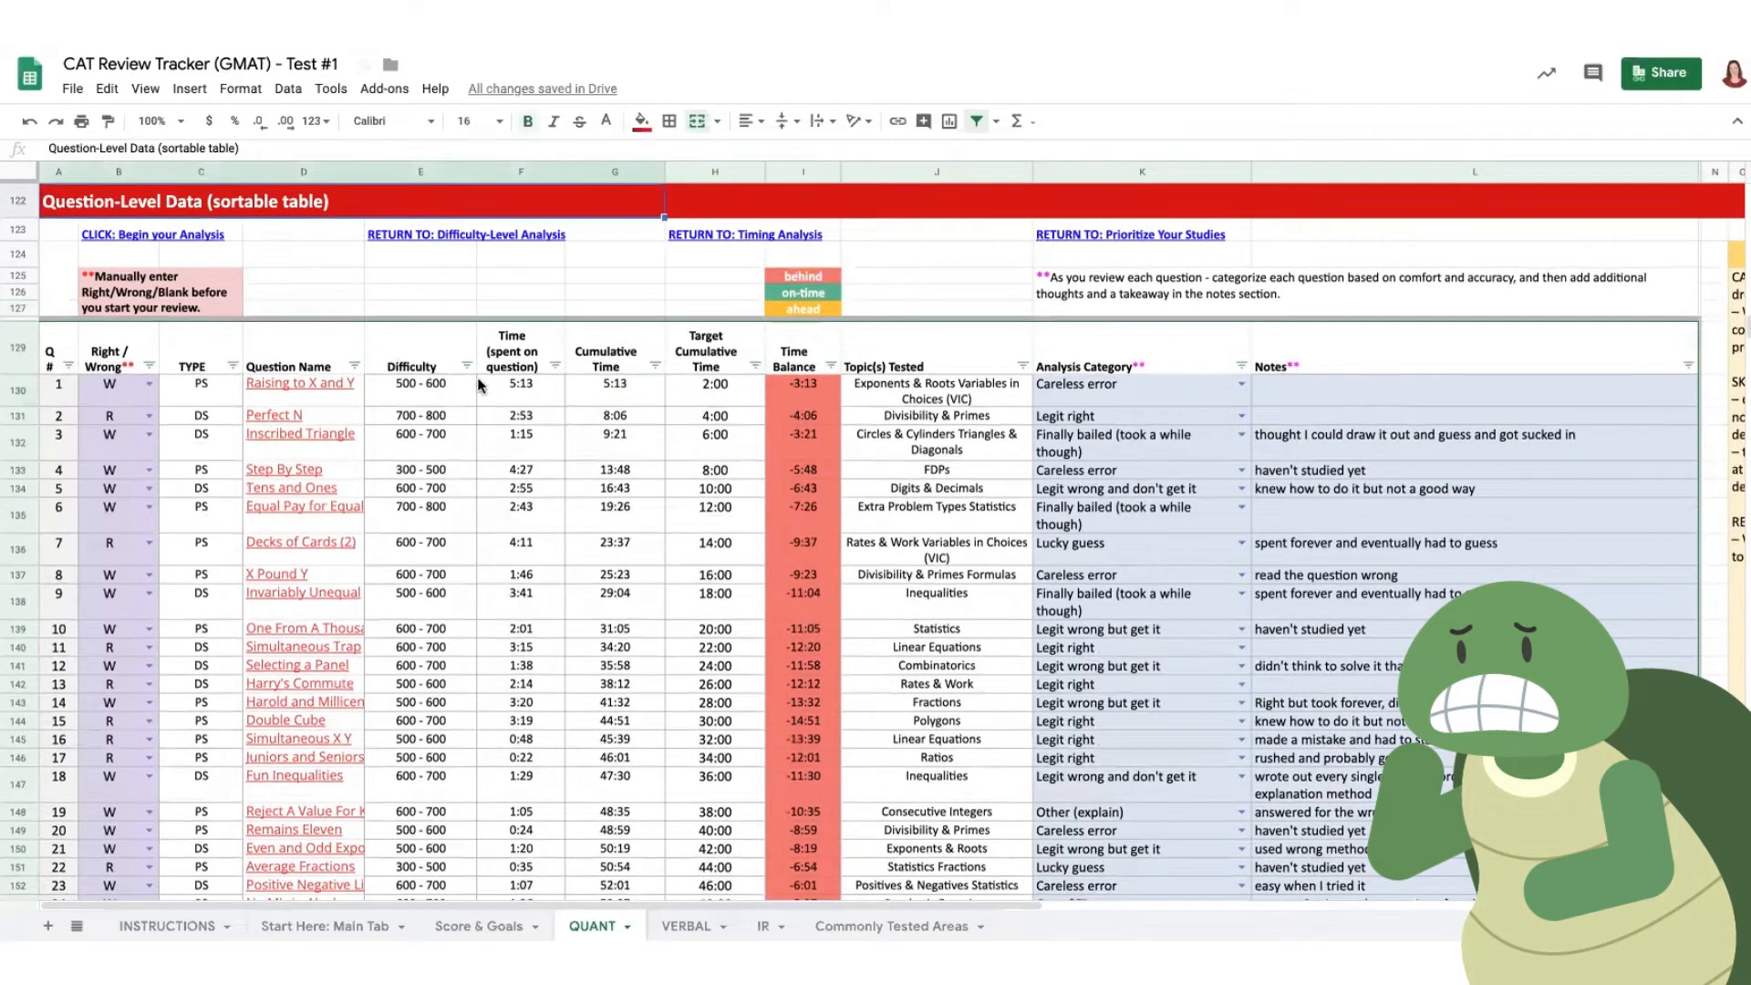
left_click(551, 367)
left_click(465, 429)
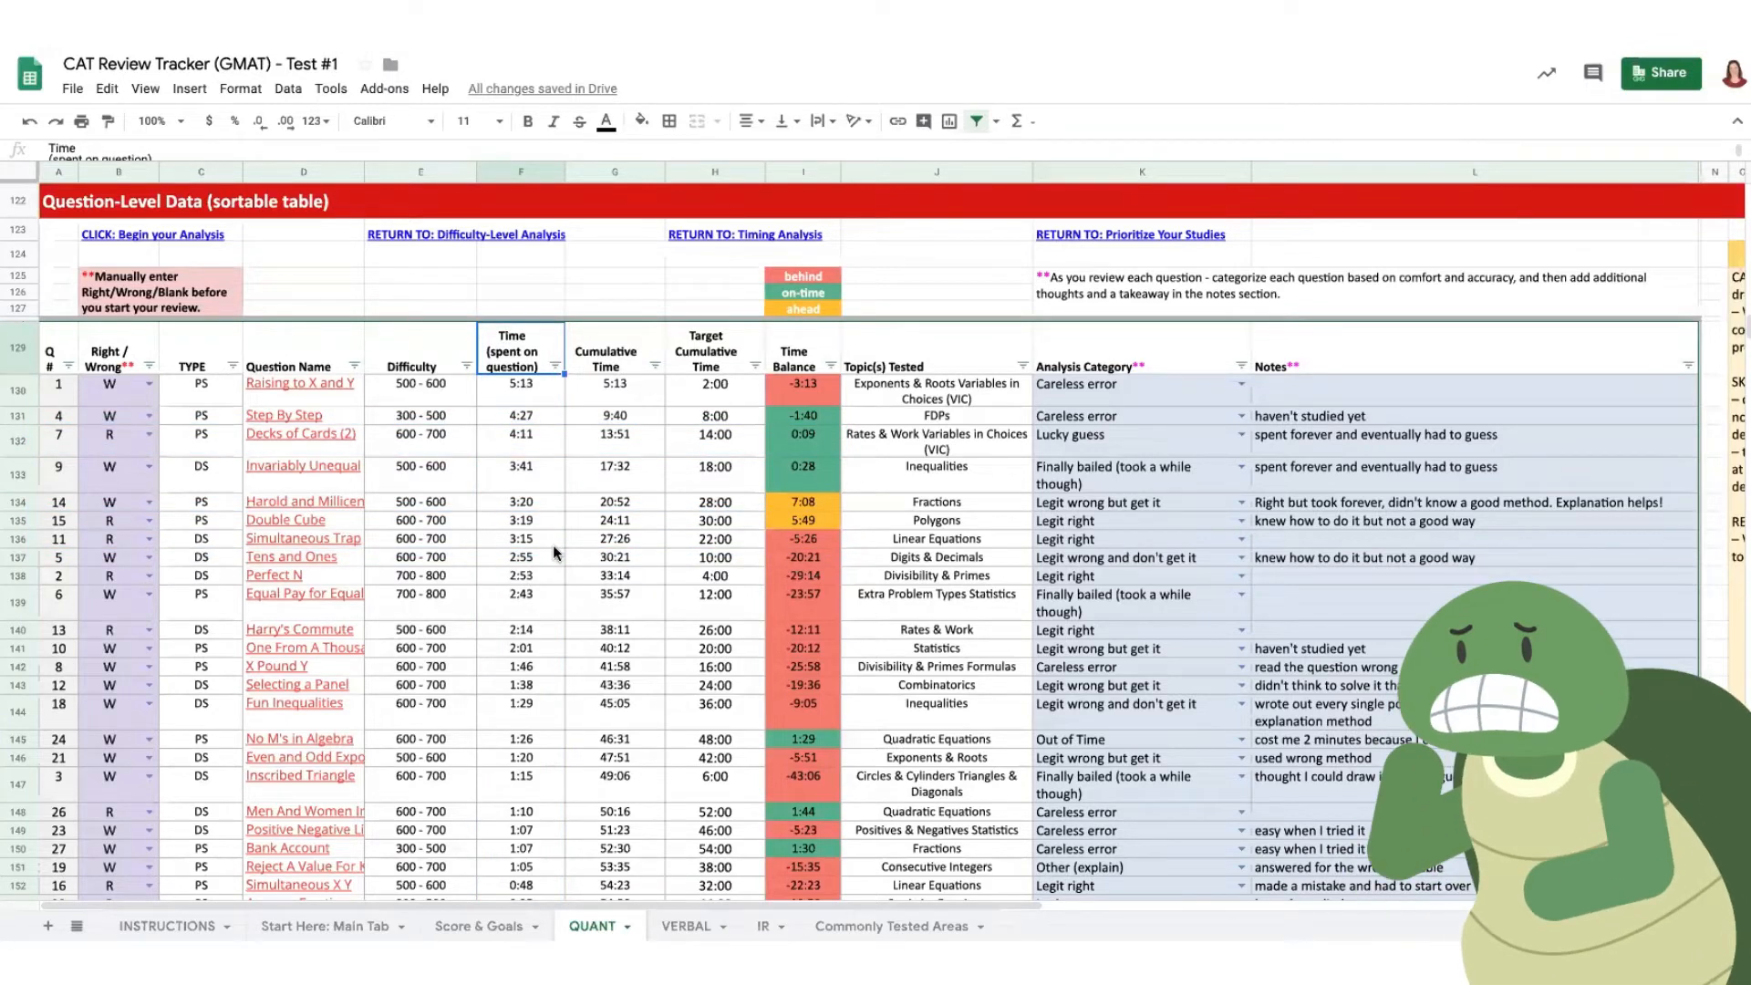
scroll(552, 545, "down", 5)
scroll(552, 544, "down", 5)
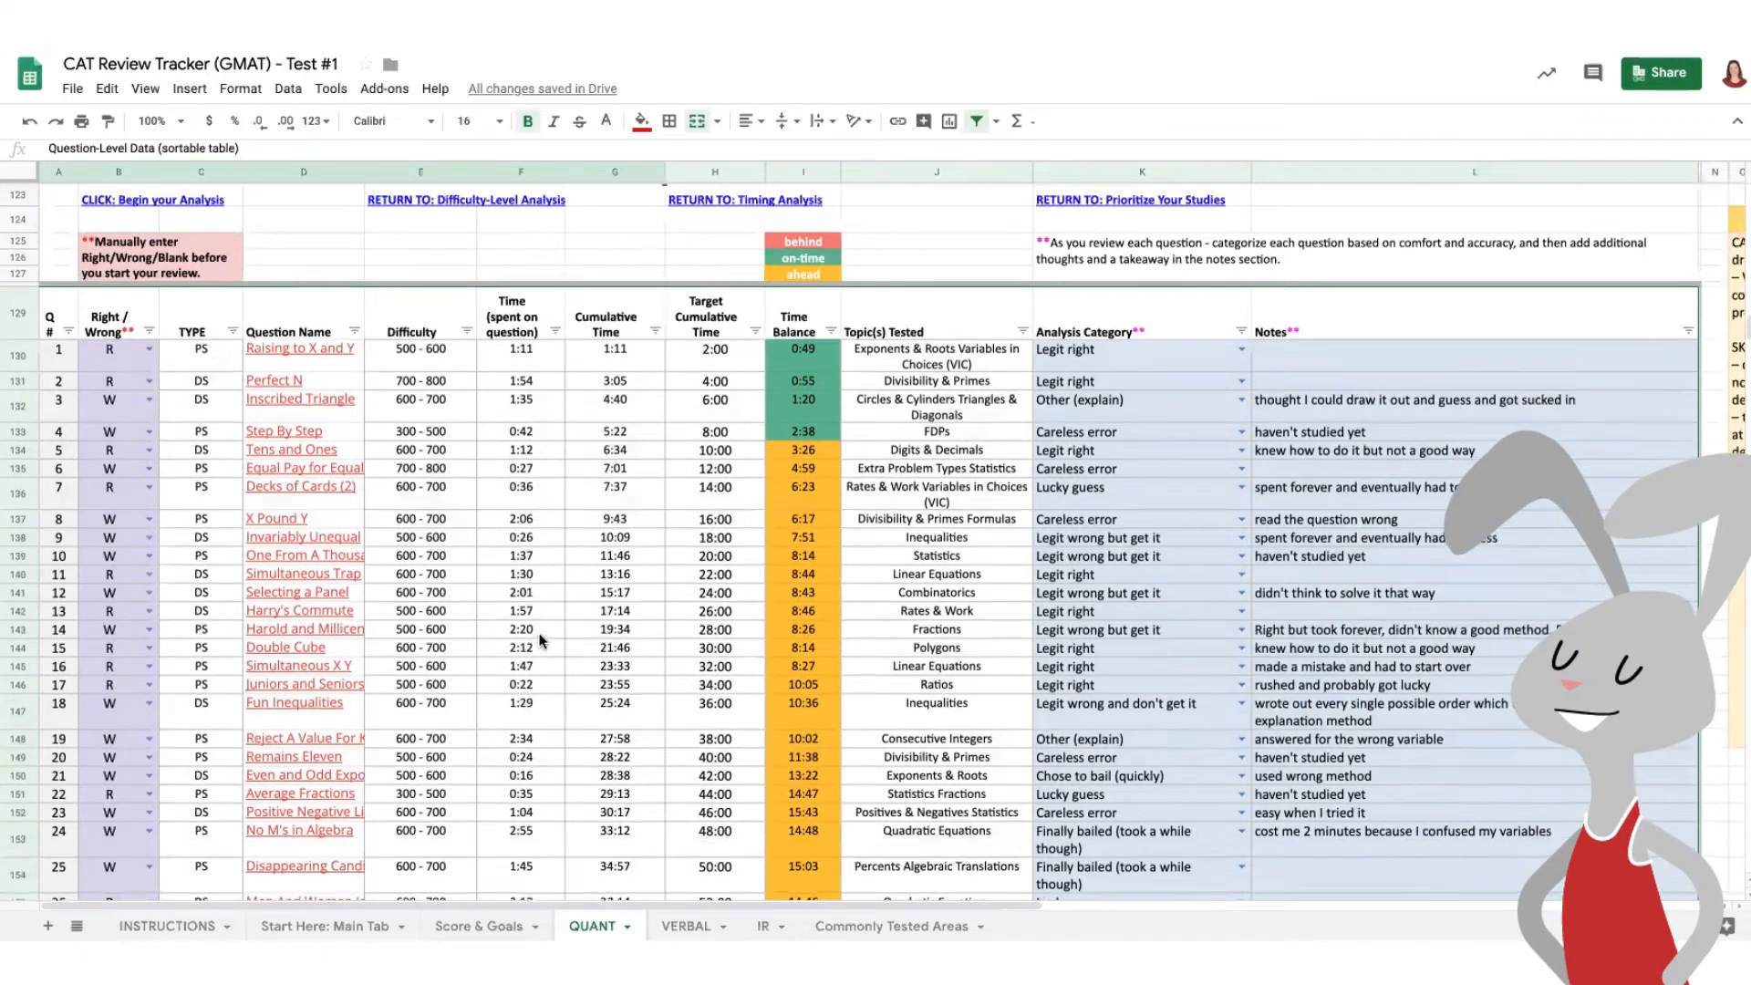
scroll(539, 640, "down", 5)
scroll(541, 640, "down", 3)
- Check the final Time Balance cell showing 17:07
left_click(807, 737)
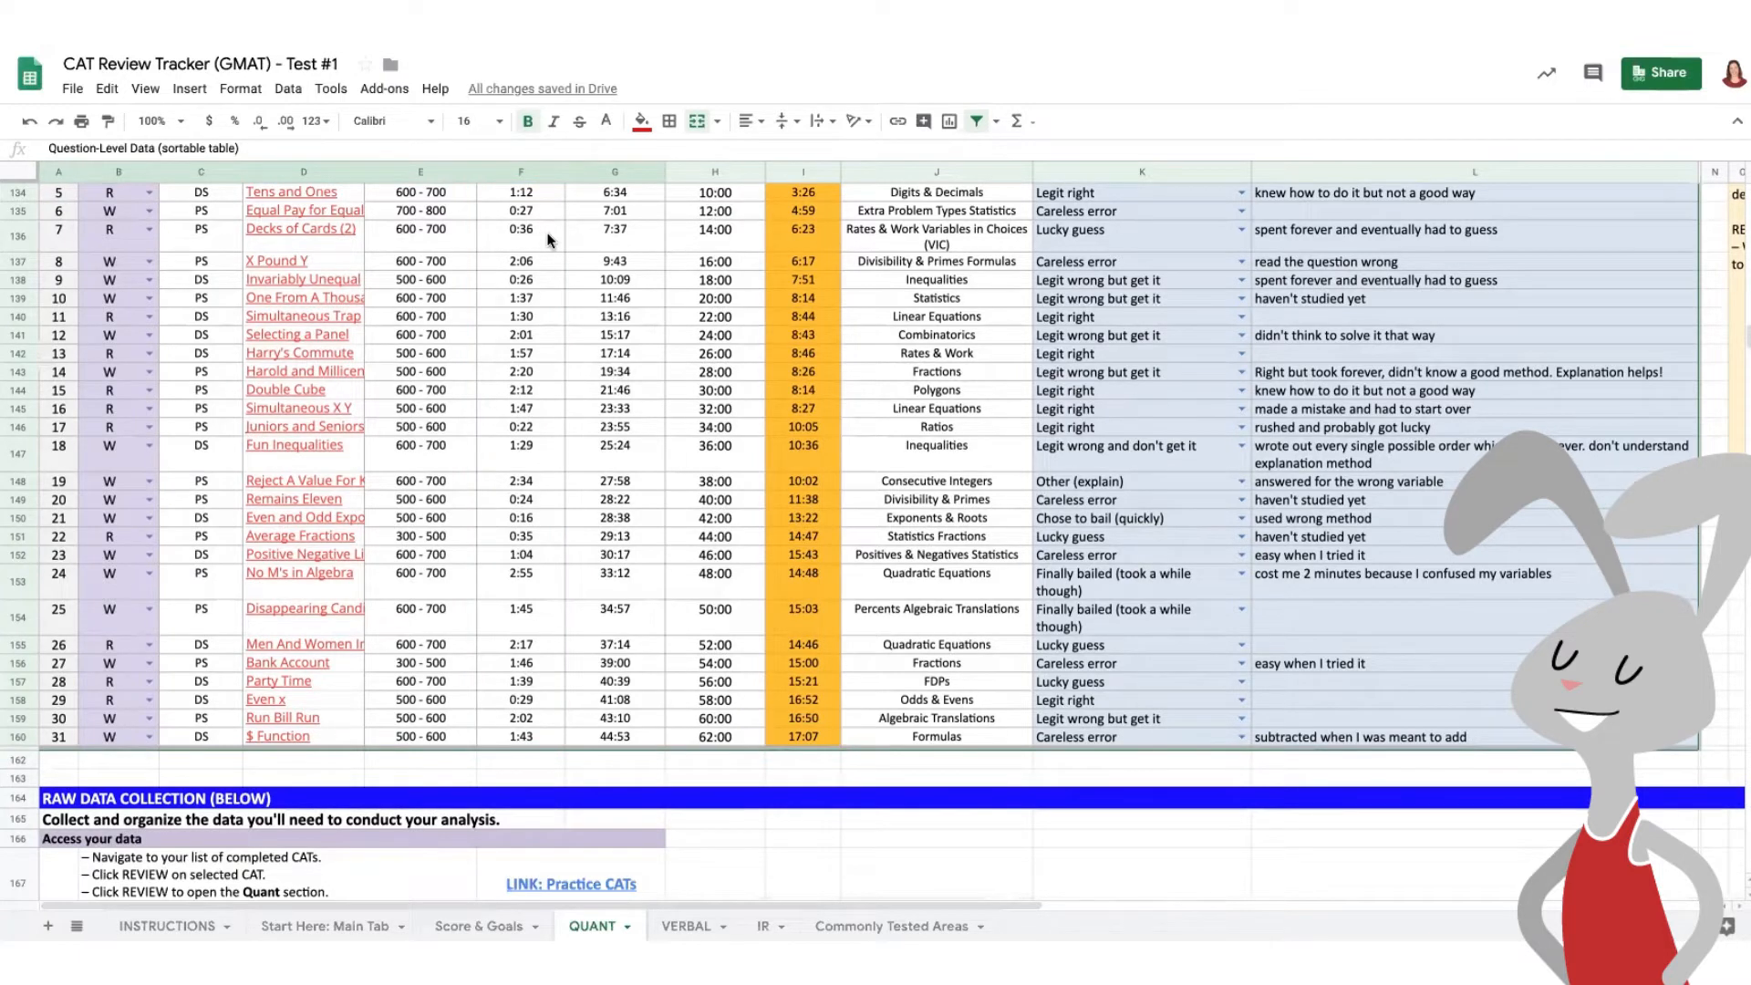
scroll(548, 241, "up", 3)
scroll(549, 240, "up", 3)
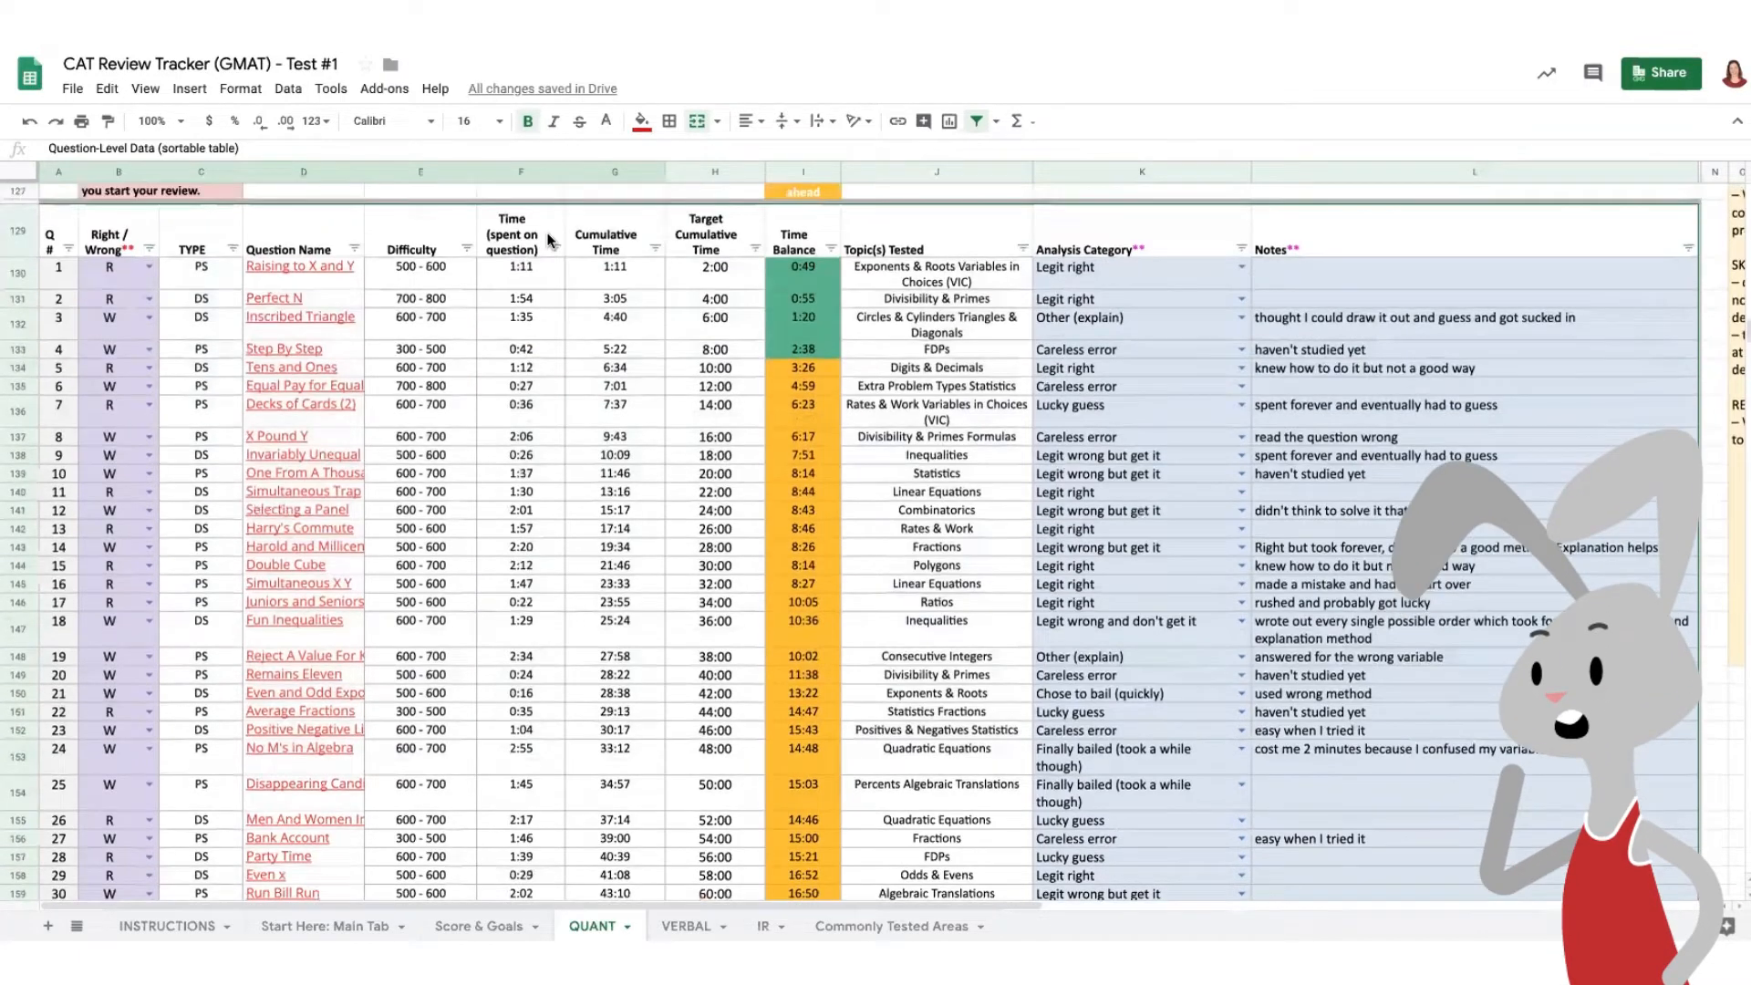
scroll(549, 240, "down", 1)
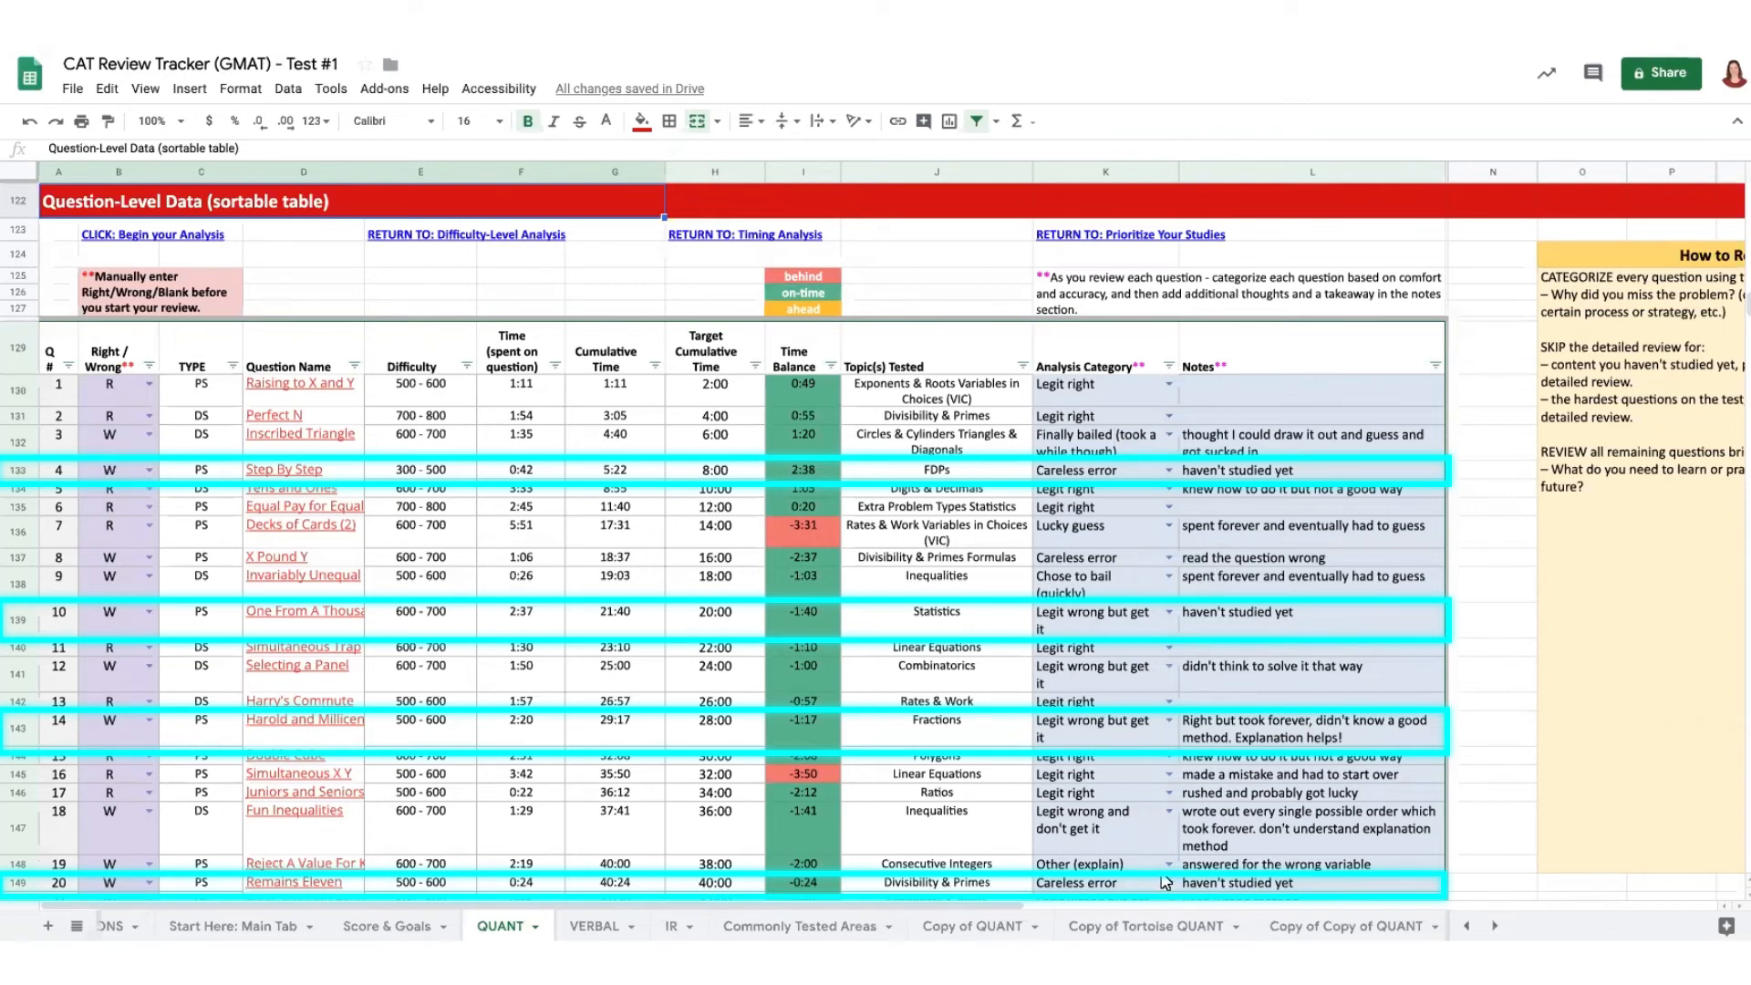
scroll(1164, 880, "down", 3)
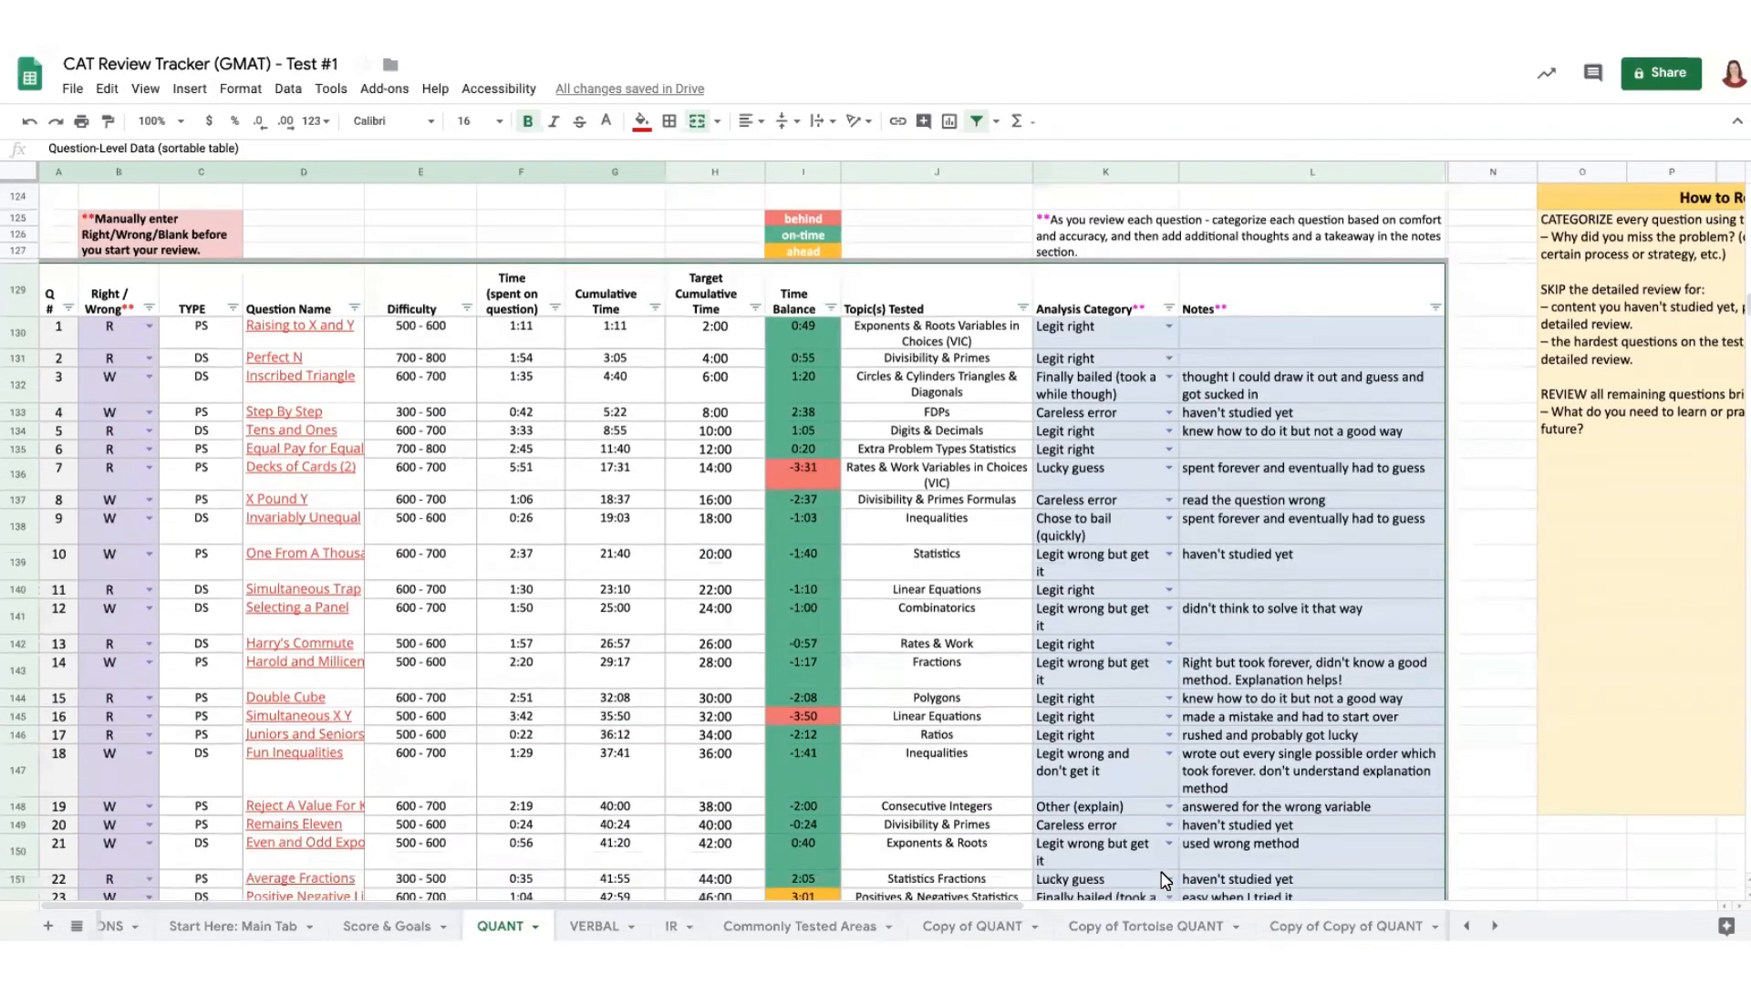
scroll(1157, 766, "down", 3)
scroll(1150, 685, "down", 3)
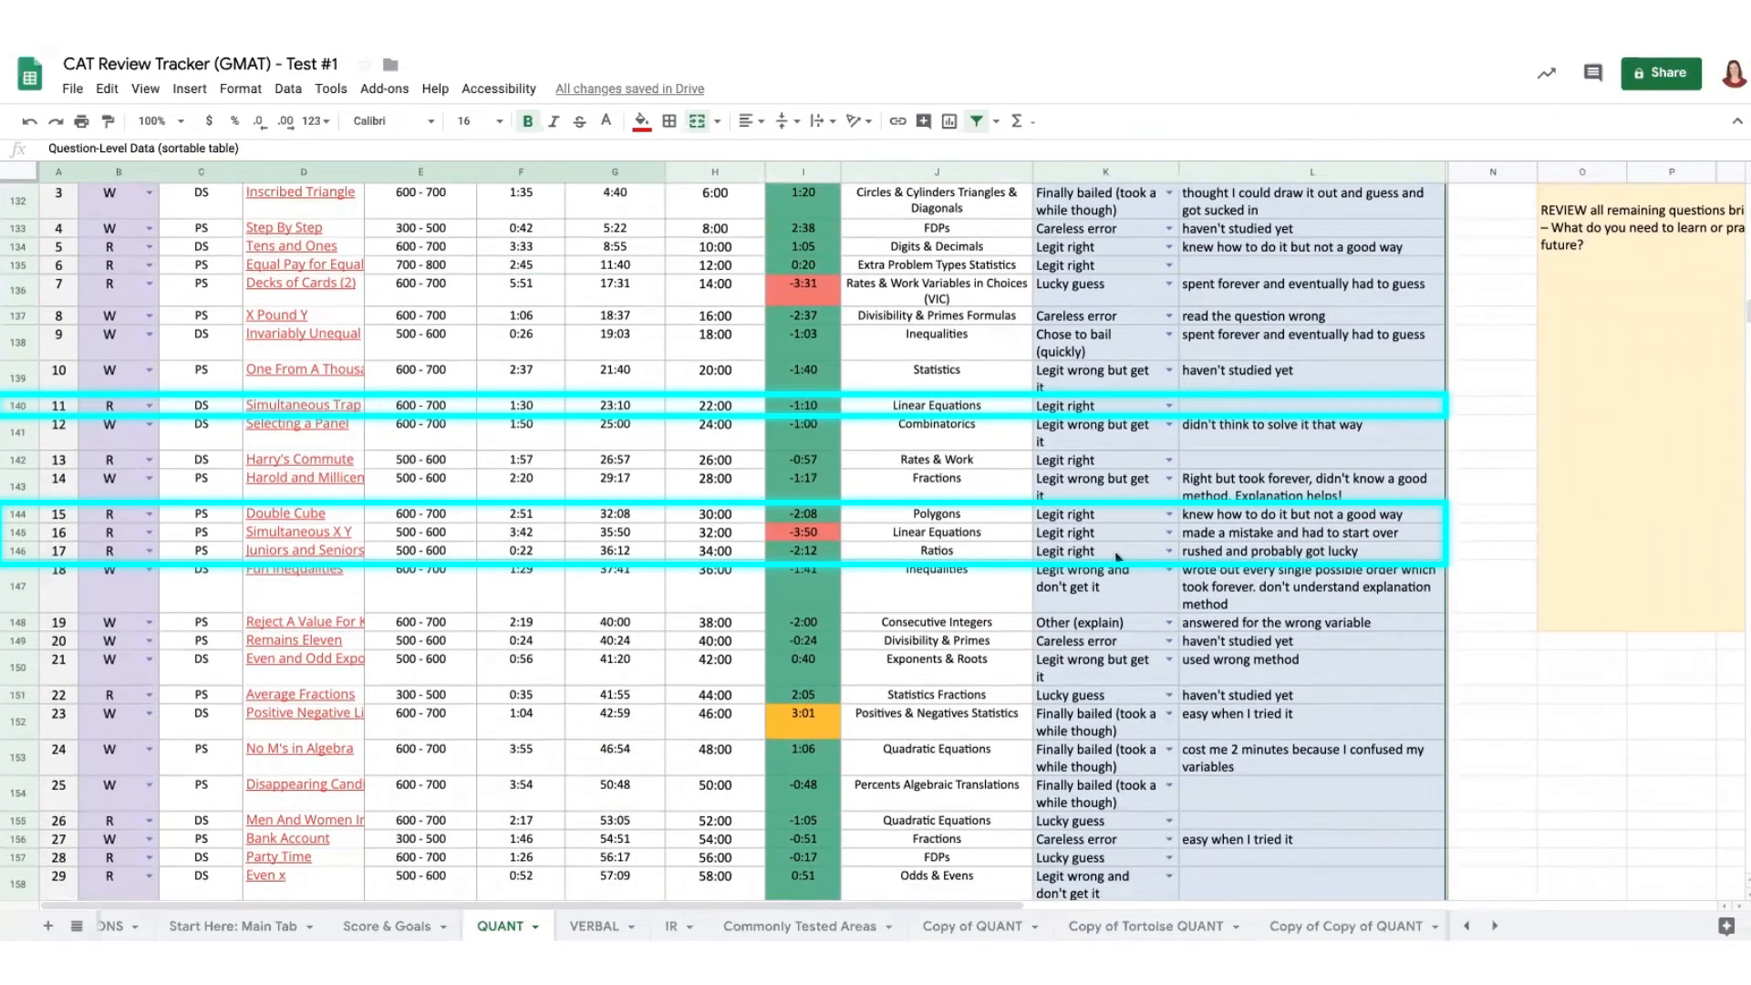
scroll(1115, 551, "up", 3)
scroll(1117, 555, "up", 2)
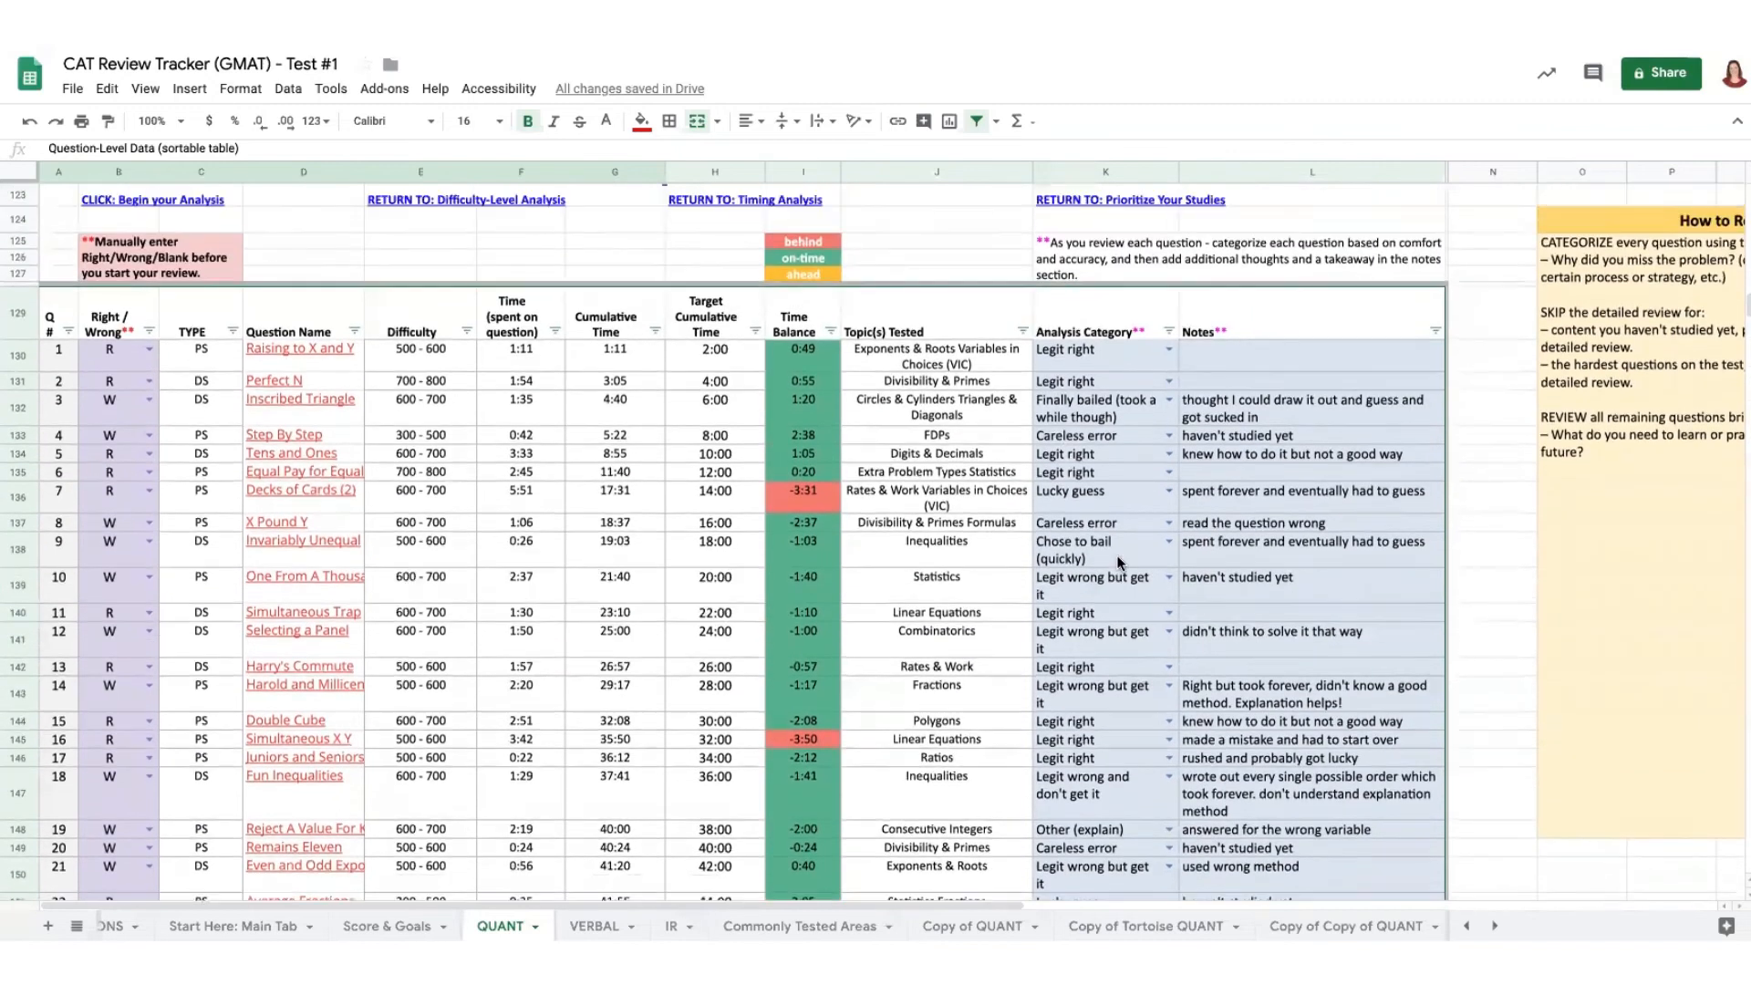
scroll(1116, 555, "up", 1)
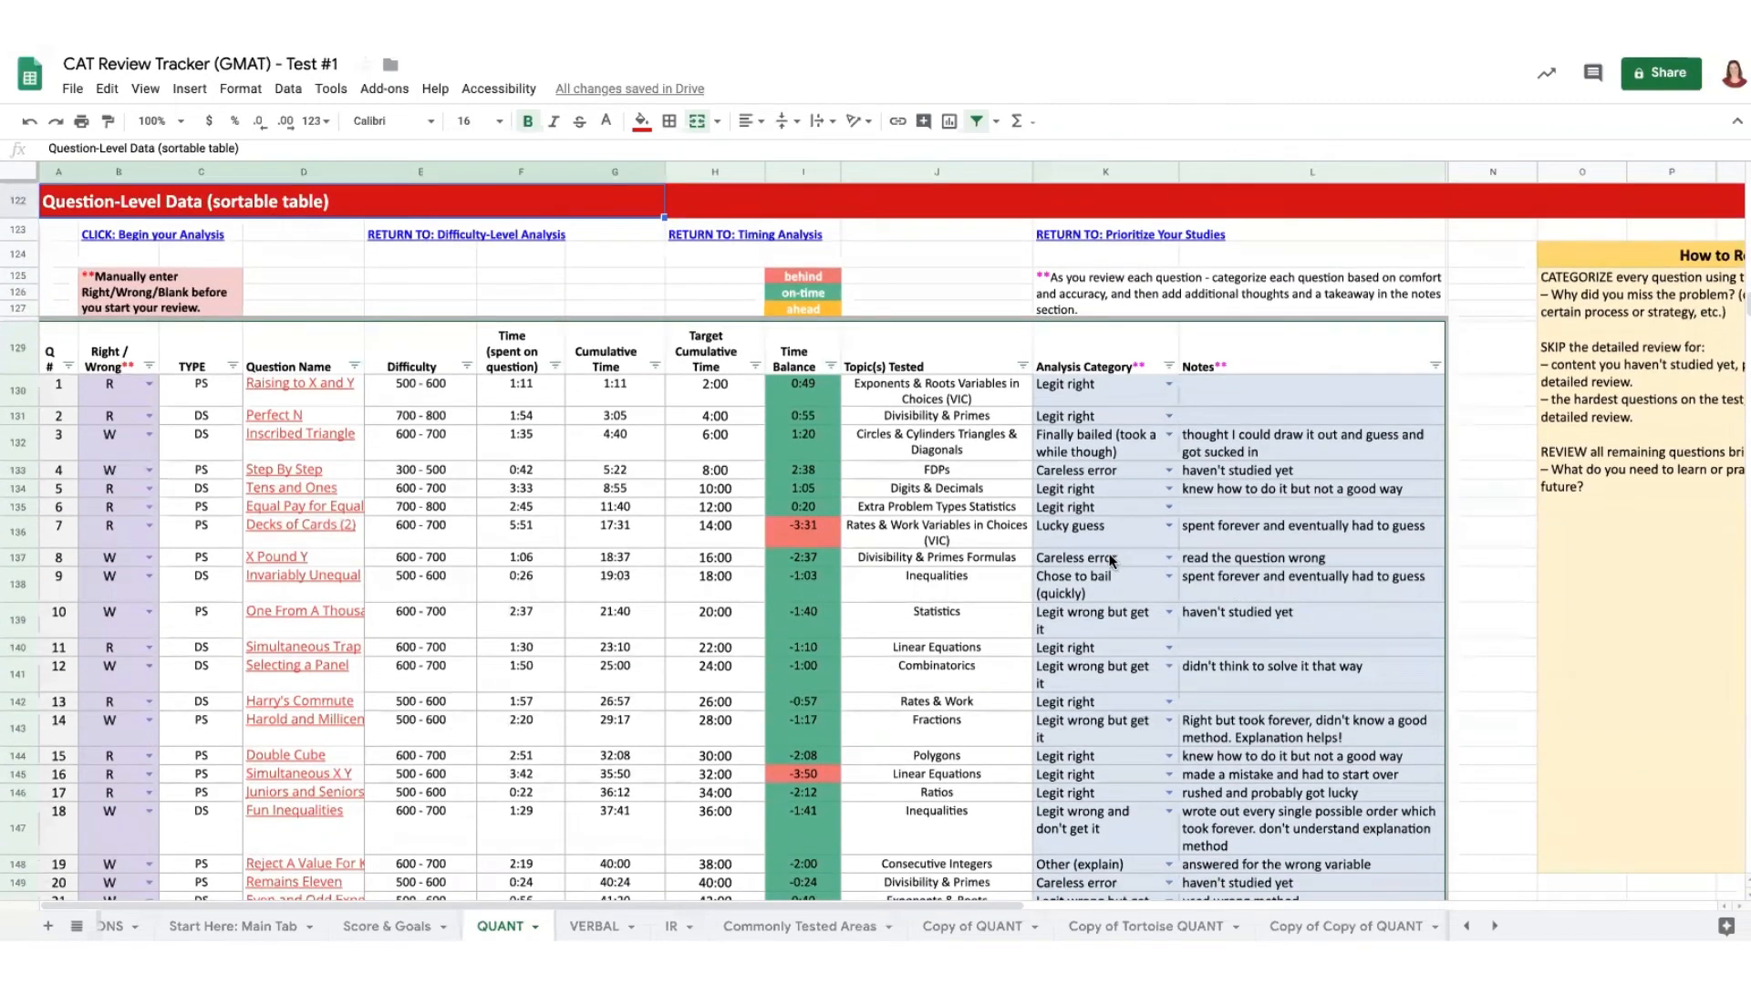